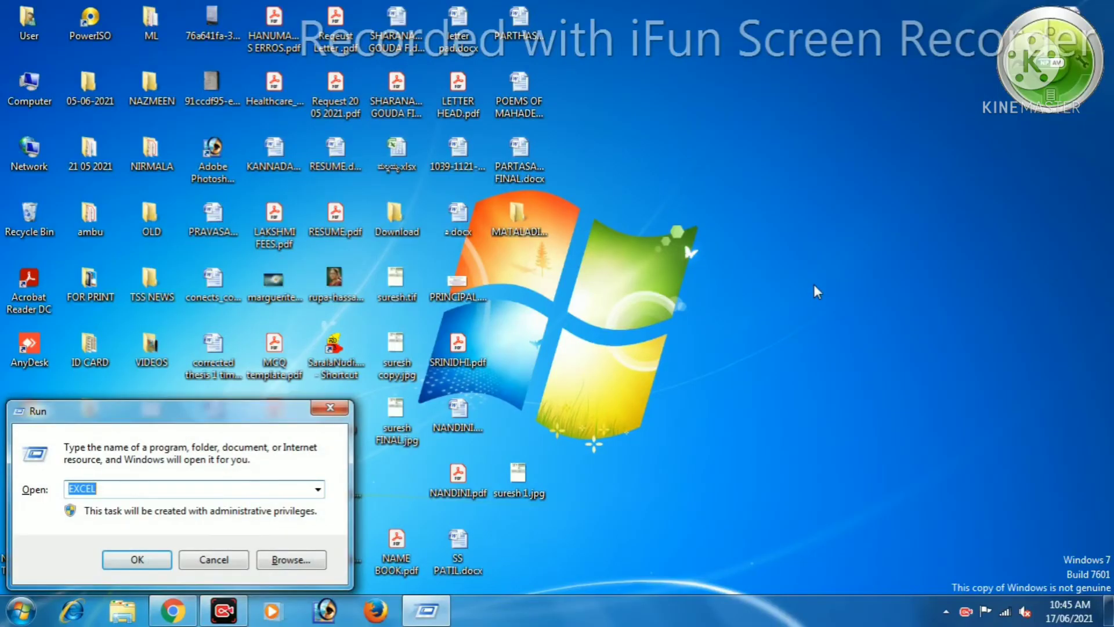
# Launch Excel from the Run dialog to get a blank Book1 workbook.
pyautogui.press('Return')
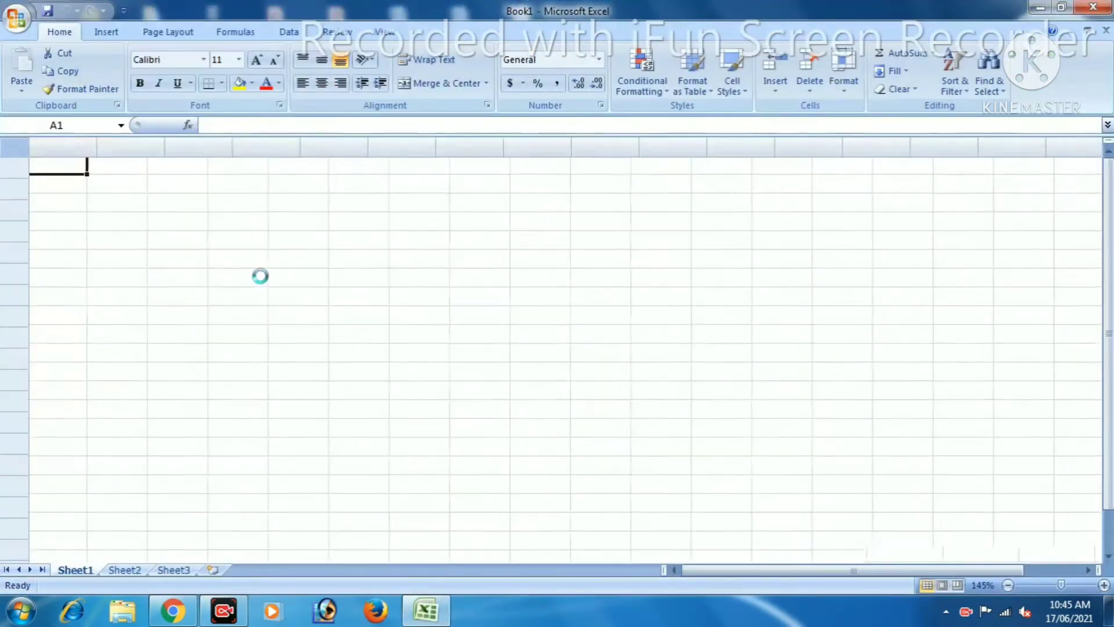
# Select individual cells B3, A1, B1, C1 and A2 in turn.
pyautogui.scroll(5, 296, 273)
pyautogui.click(269, 272)
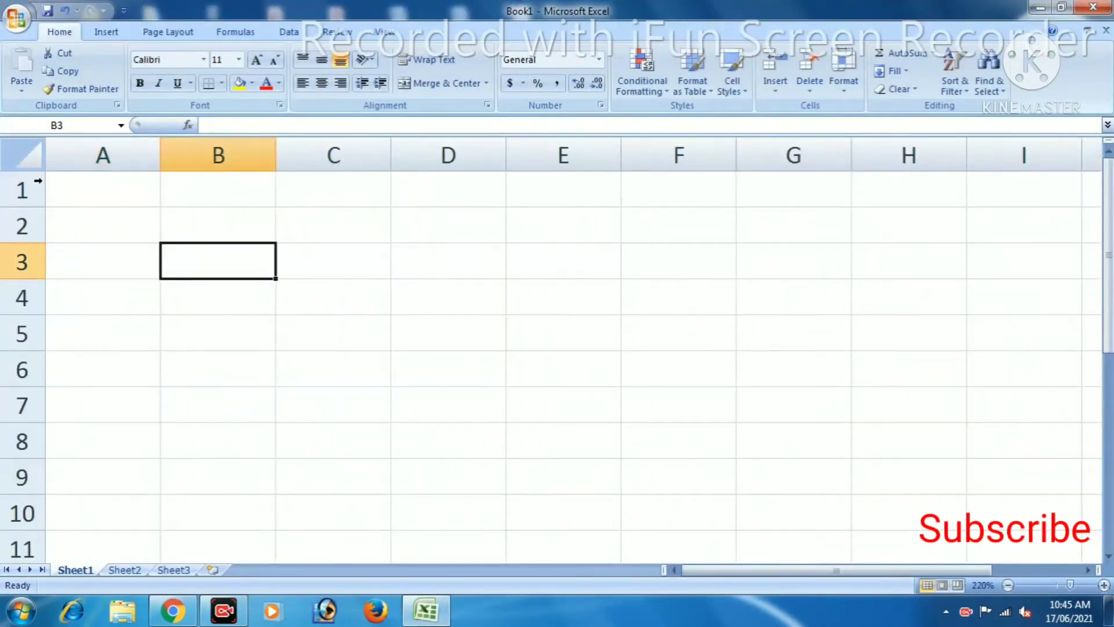
pyautogui.click(113, 192)
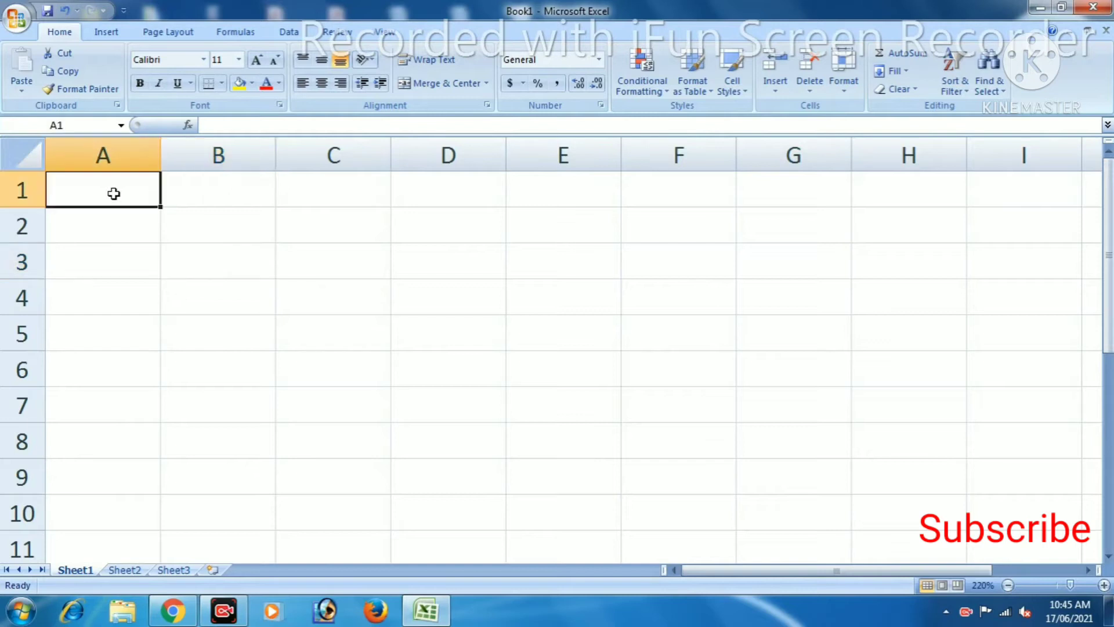
pyautogui.click(221, 193)
pyautogui.click(323, 197)
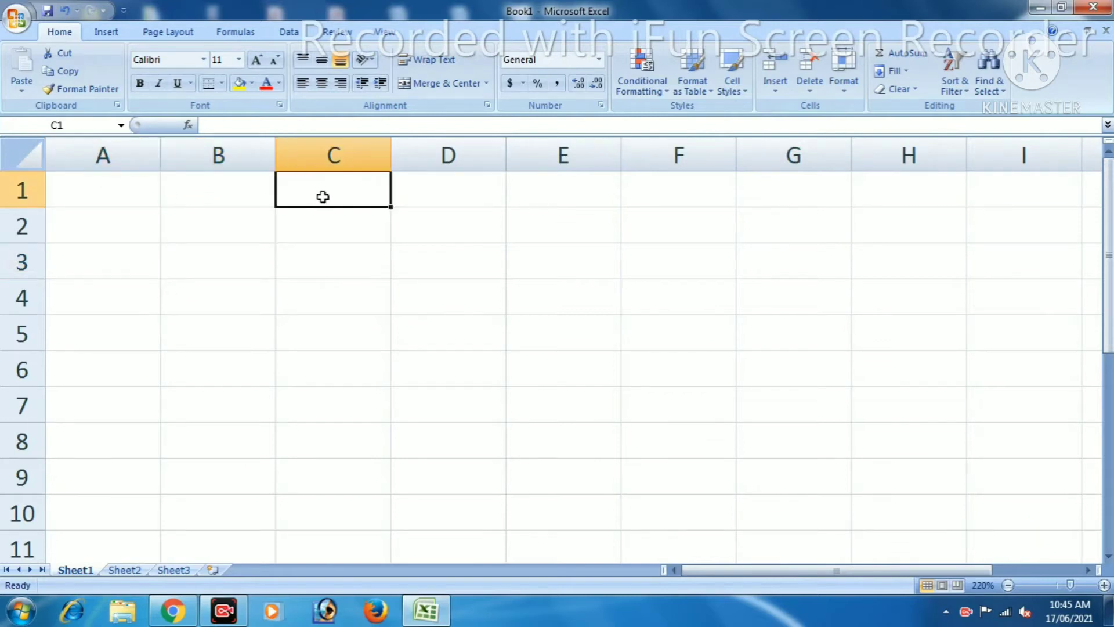
pyautogui.click(99, 232)
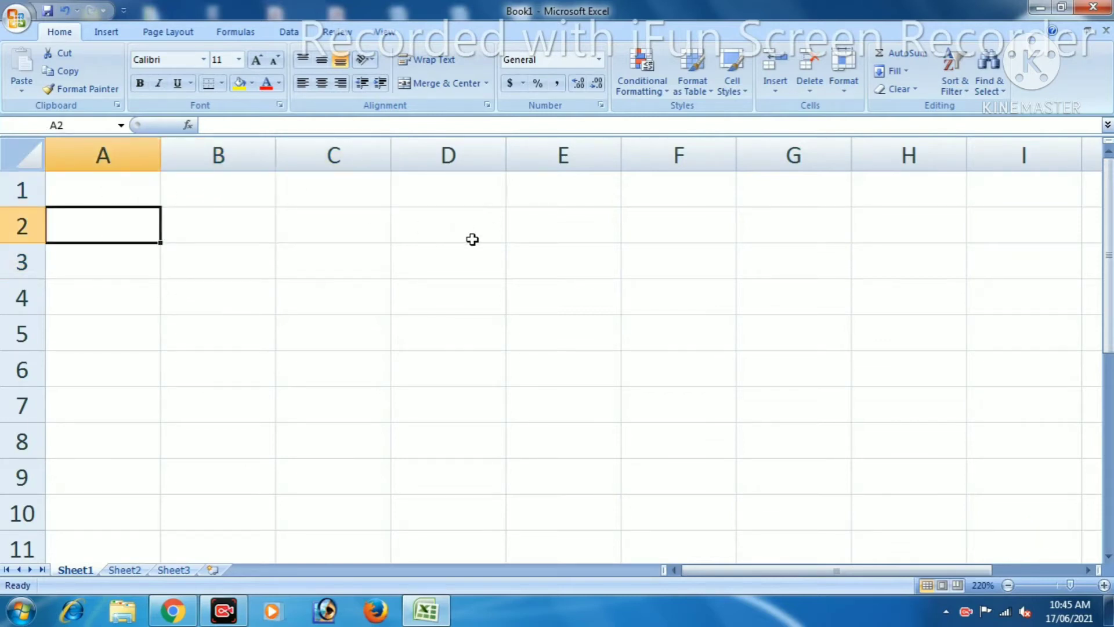
# Select whole rows 2, 1, 3 and 4 by their row headers.
pyautogui.click(8, 234)
pyautogui.click(18, 191)
pyautogui.click(22, 261)
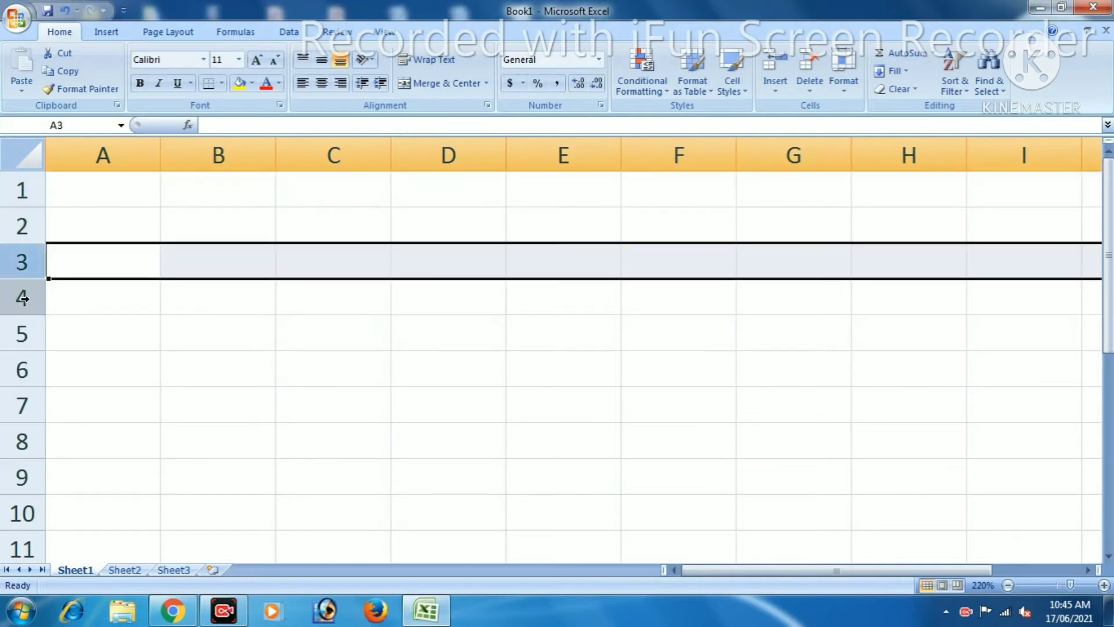
pyautogui.click(22, 297)
# Select columns A through D one at a time, then cell B2, then the whole sheet.
pyautogui.click(102, 155)
pyautogui.click(221, 154)
pyautogui.click(348, 155)
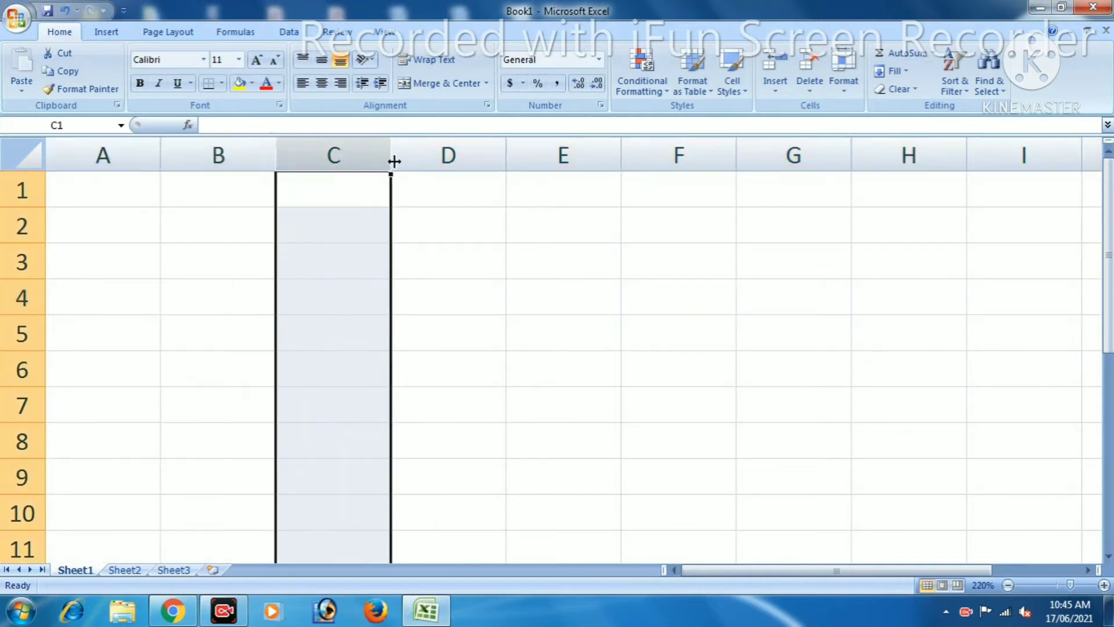
pyautogui.click(430, 155)
pyautogui.click(220, 238)
pyautogui.click(15, 149)
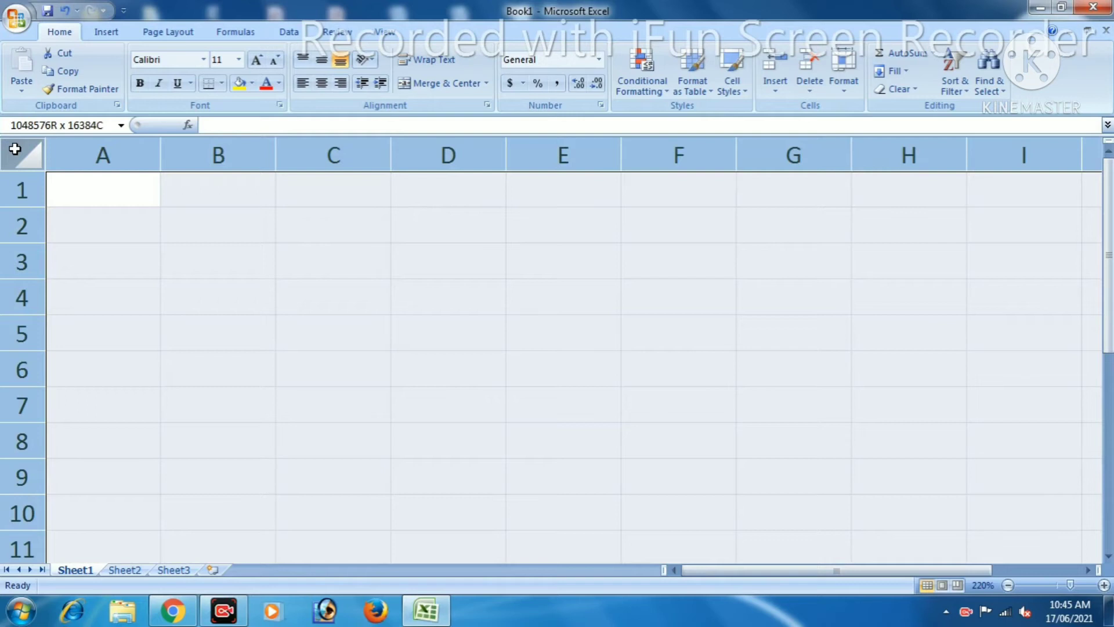
pyautogui.click(192, 224)
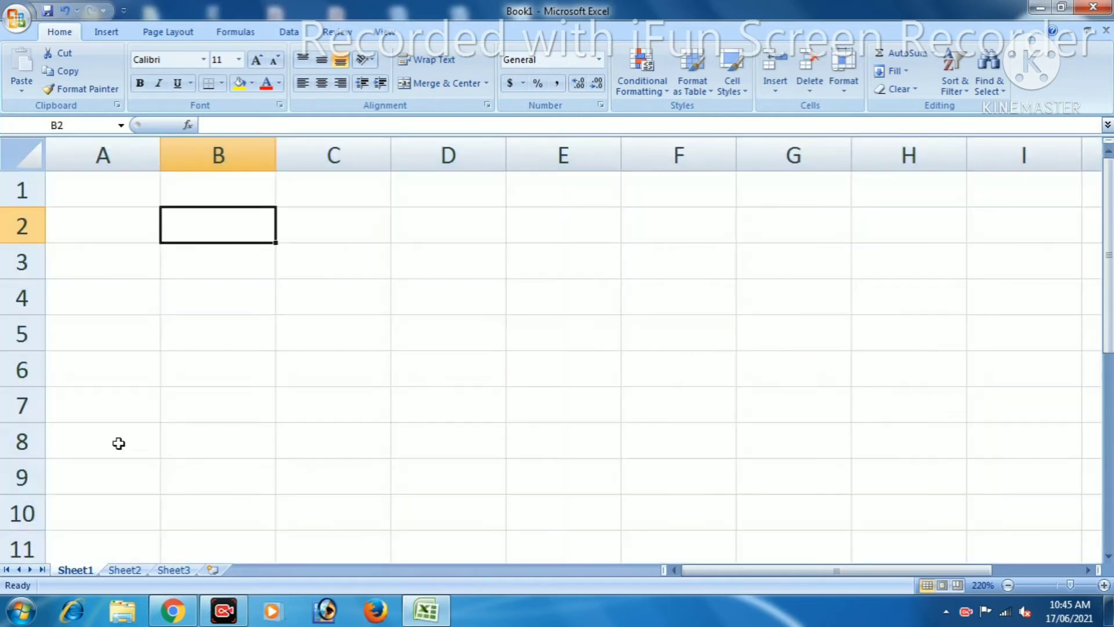
pyautogui.click(198, 327)
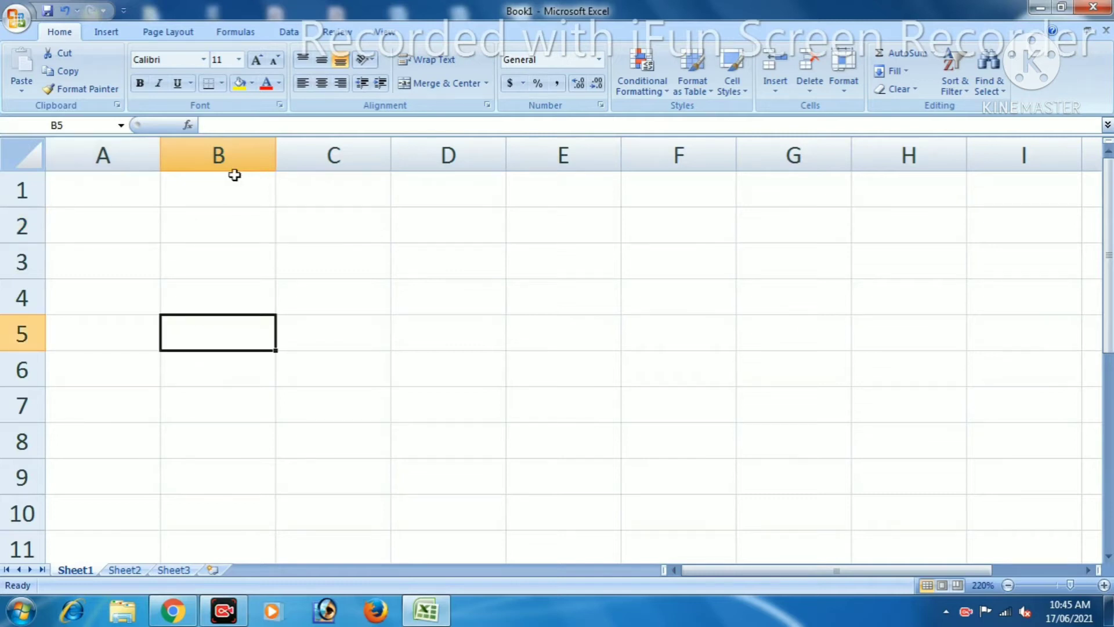
pyautogui.click(317, 209)
pyautogui.keyDown('ctrl'); pyautogui.scroll(-1, 261, 227); pyautogui.keyUp('ctrl')
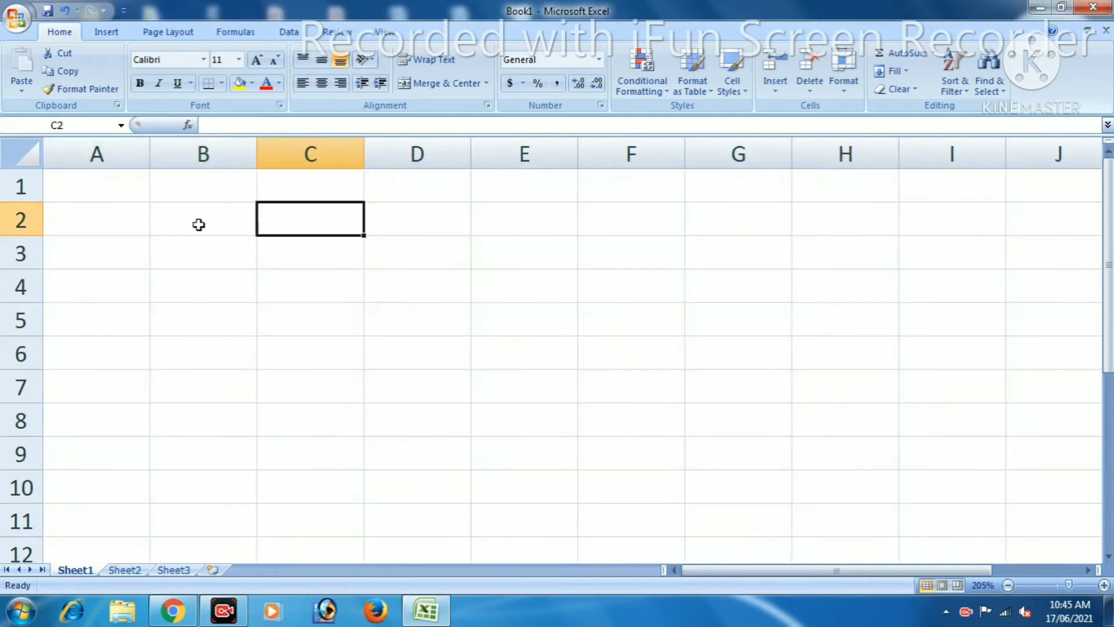
pyautogui.click(102, 214)
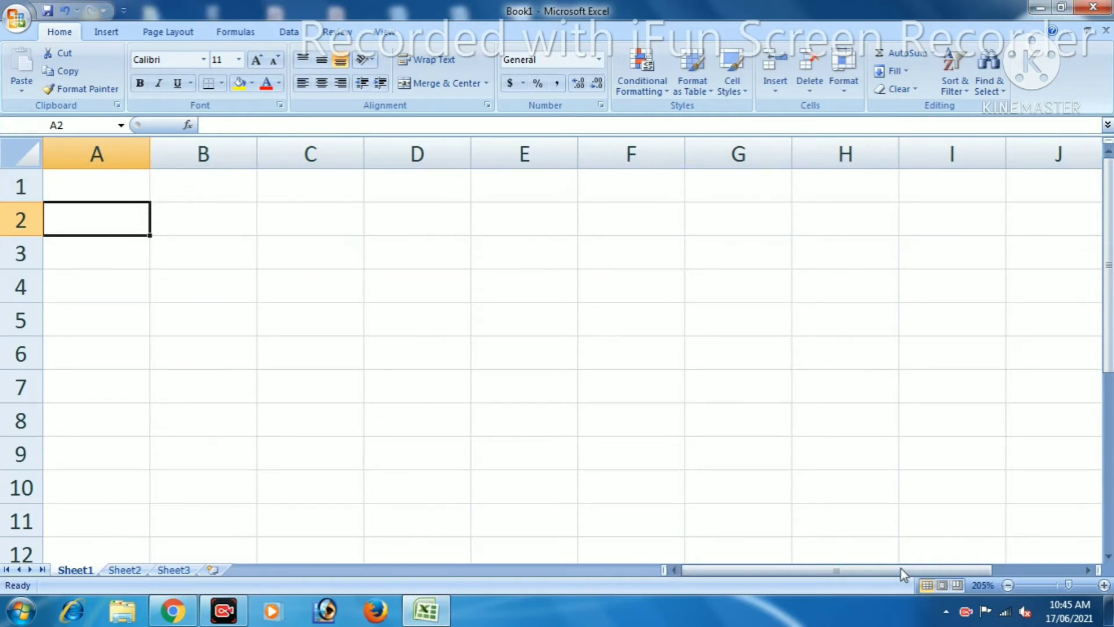
pyautogui.keyDown('ctrl'); pyautogui.scroll(-1, 901, 569); pyautogui.keyUp('ctrl')
pyautogui.click(180, 221)
pyautogui.click(256, 217)
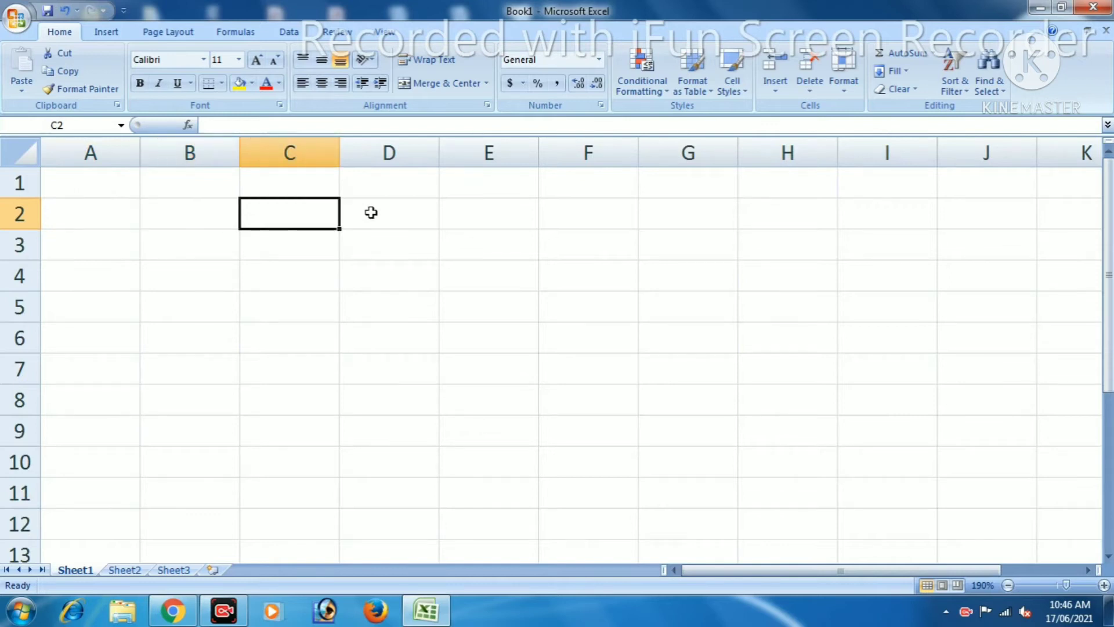
pyautogui.click(372, 212)
pyautogui.click(100, 214)
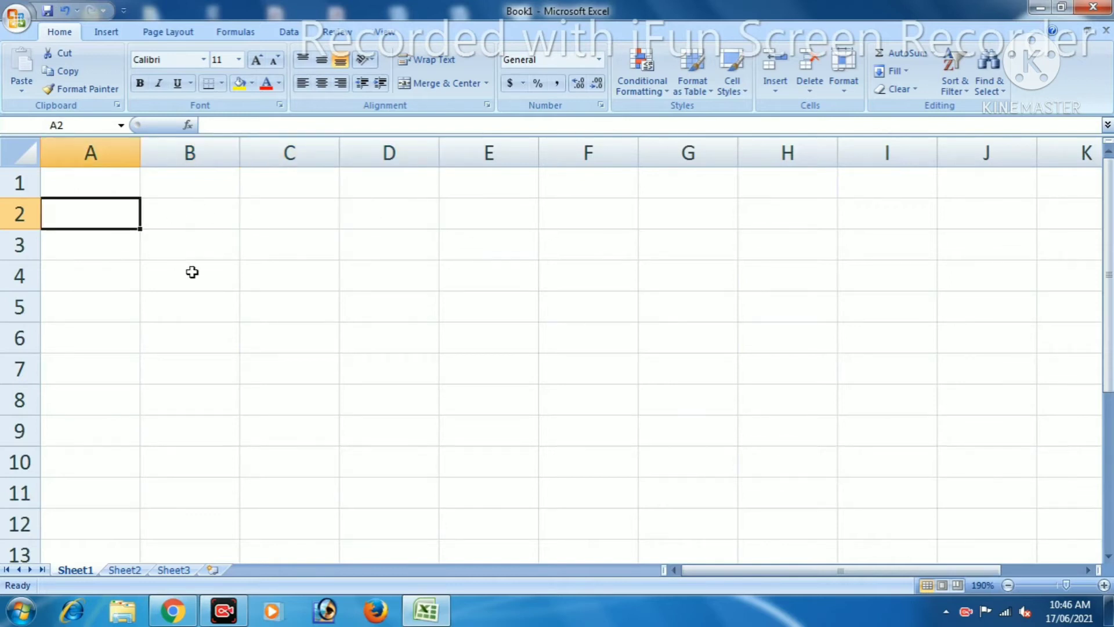
pyautogui.press('Tab')
pyautogui.press('Tab')
pyautogui.press('Tab')
pyautogui.press('Tab')
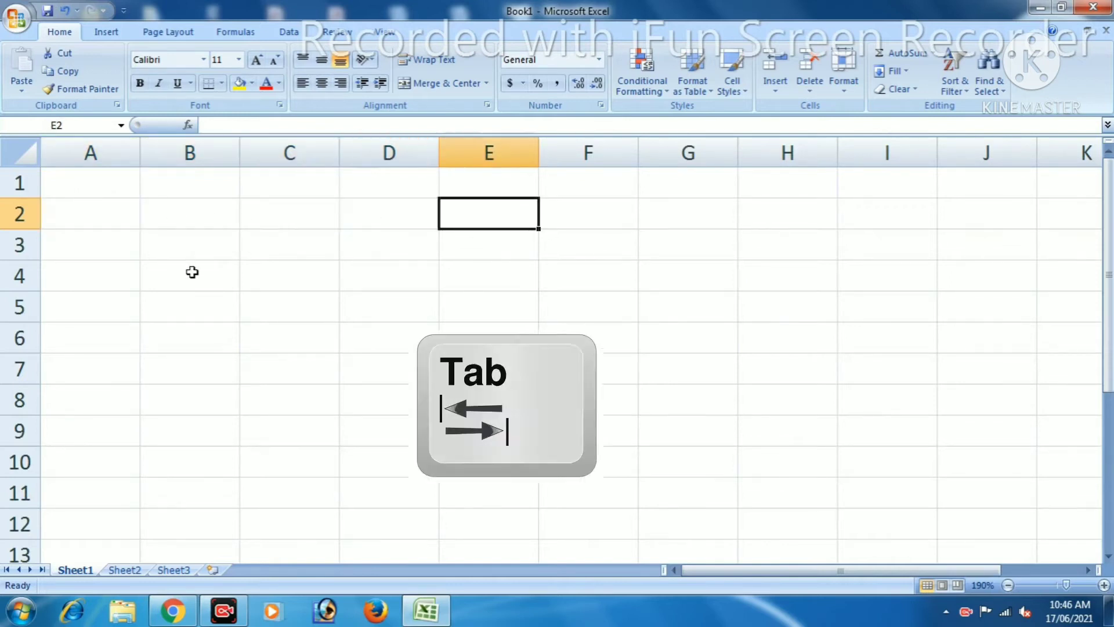
pyautogui.press('Tab')
pyautogui.press('Tab')
pyautogui.press('Tab')
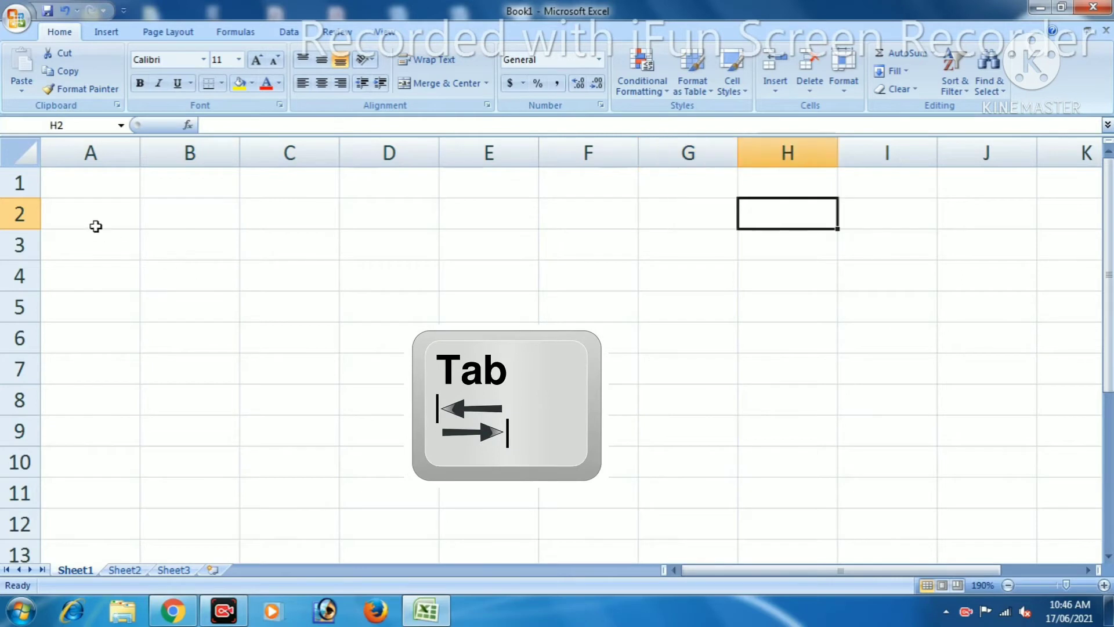
pyautogui.click(92, 220)
pyautogui.click(289, 208)
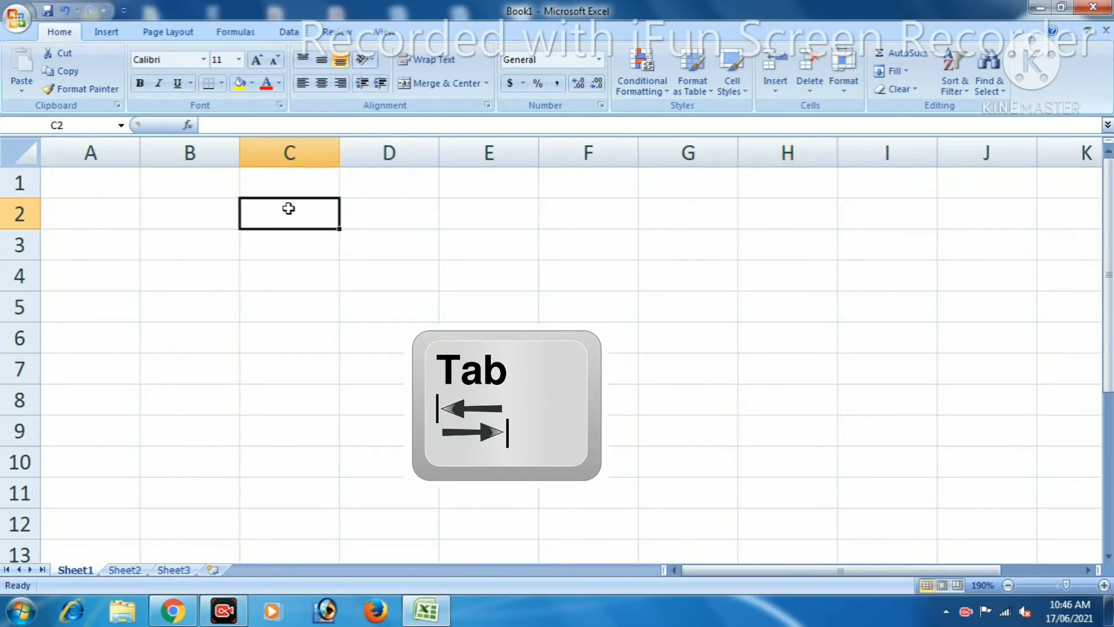
pyautogui.click(90, 219)
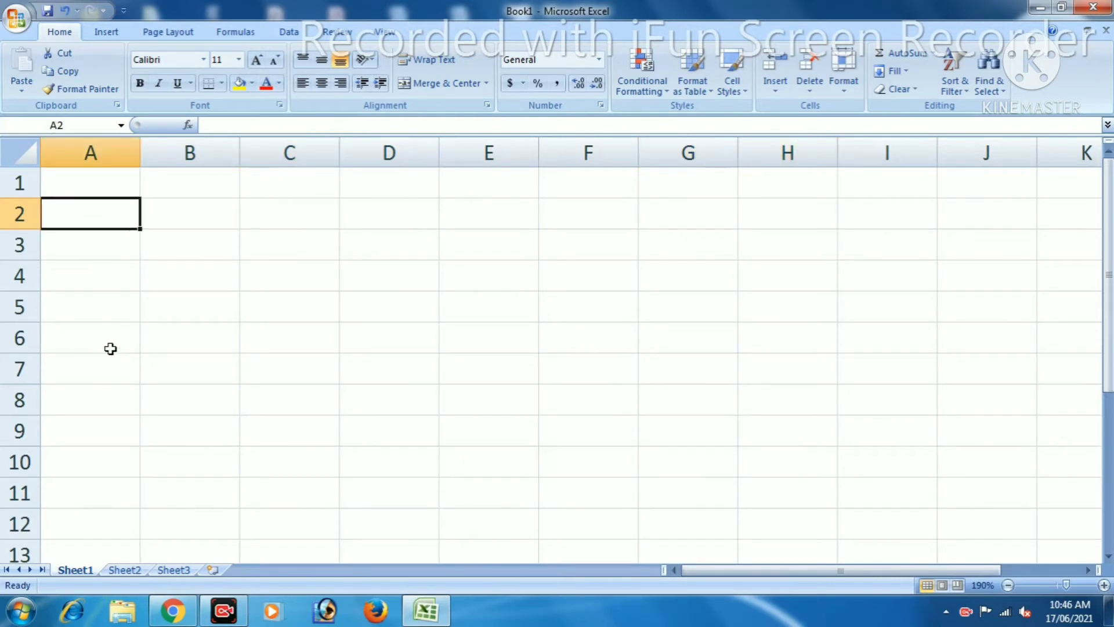
pyautogui.press('Return')
pyautogui.press('Return')
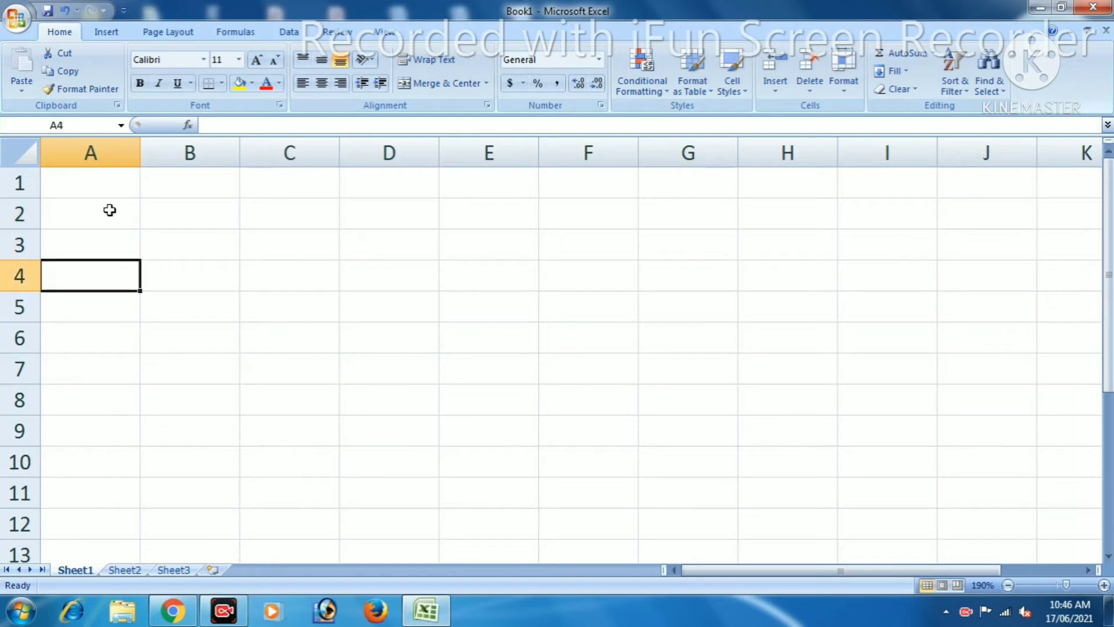
pyautogui.press('Return')
pyautogui.press('Return')
pyautogui.press('Return')
pyautogui.press('Return')
pyautogui.press('Return')
pyautogui.press('Return')
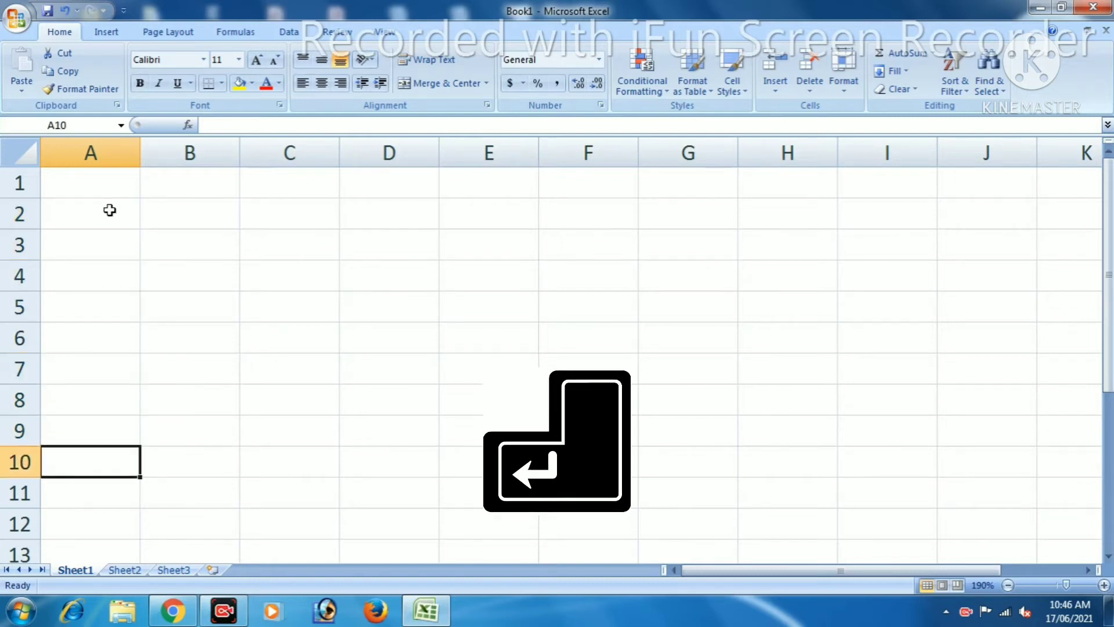
pyautogui.click(87, 268)
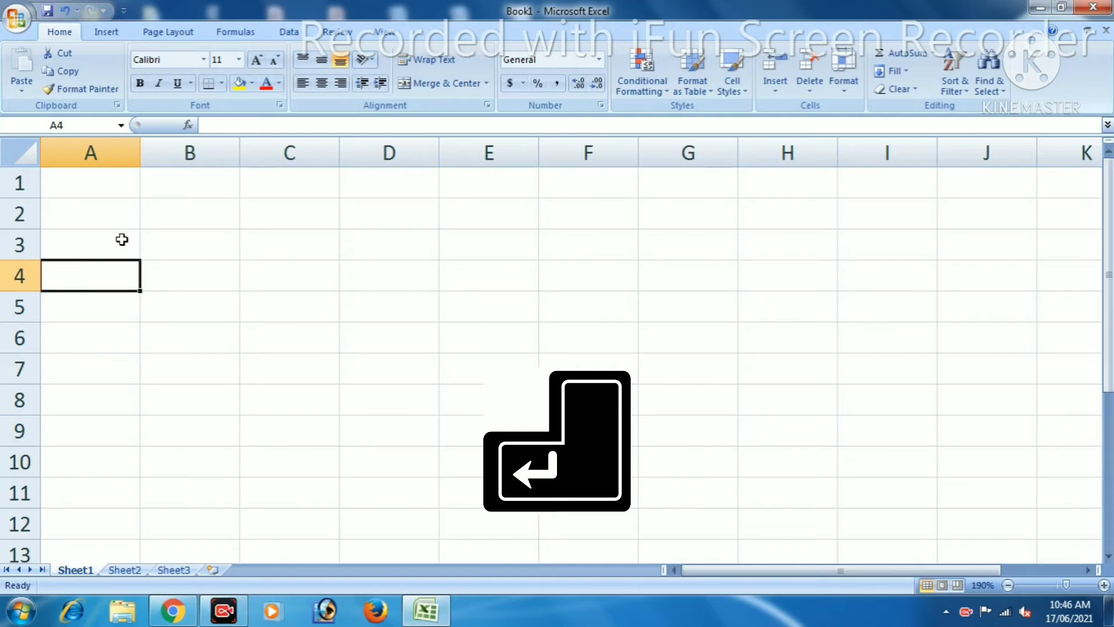
pyautogui.click(107, 193)
pyautogui.click(90, 250)
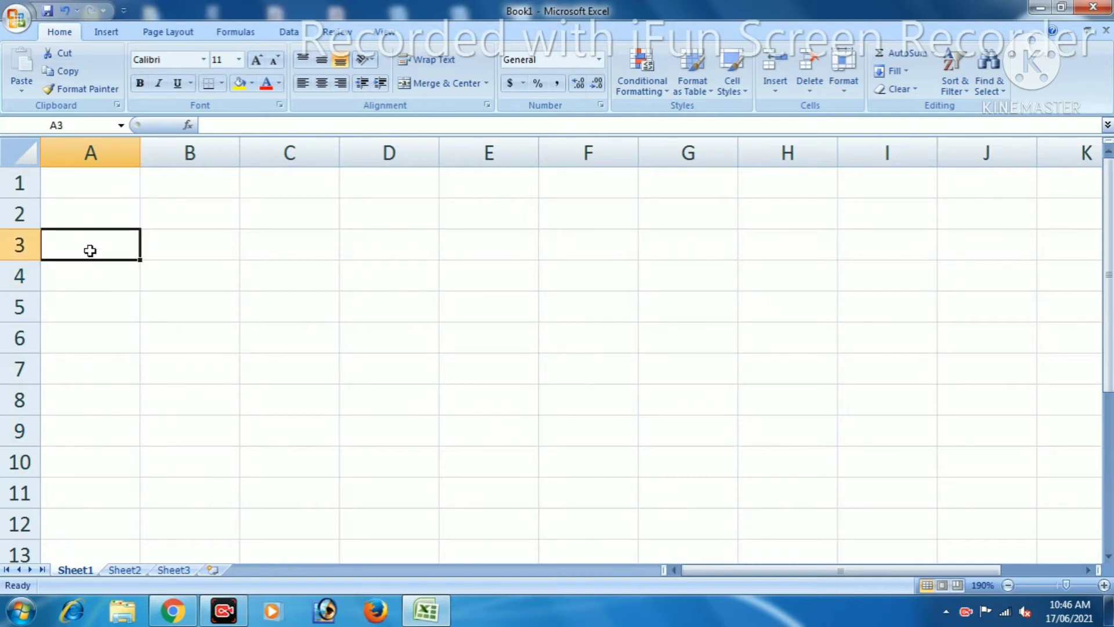
pyautogui.click(689, 368)
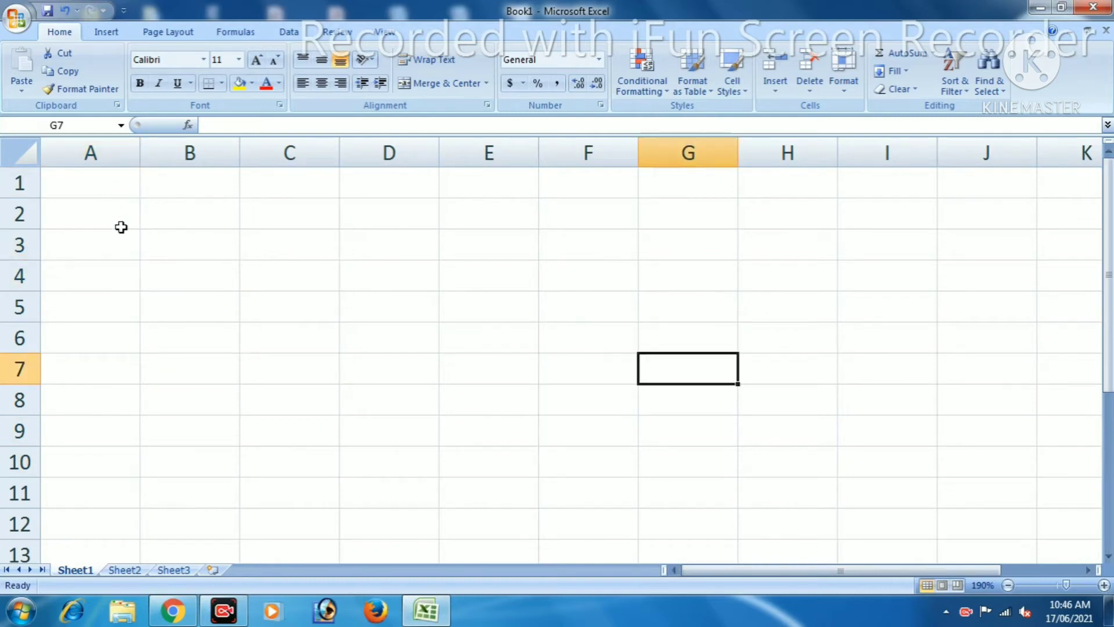
pyautogui.click(120, 227)
pyautogui.click(117, 246)
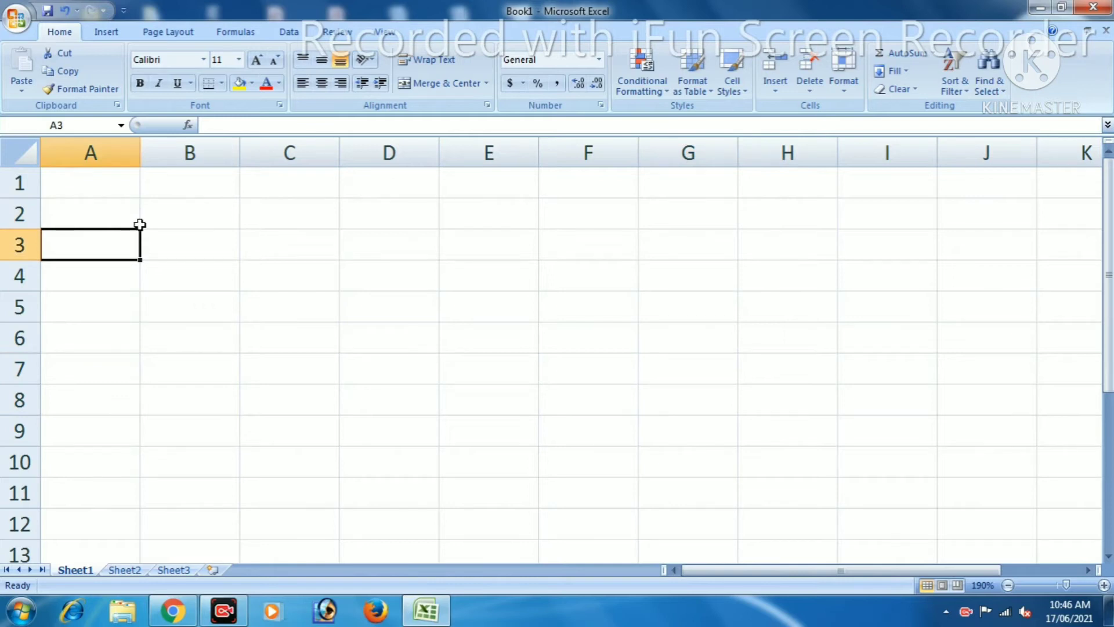
# Enter the headers Sl.No. in A3, Name of the student in B3 and Course in C3.
pyautogui.write('Sl.No')
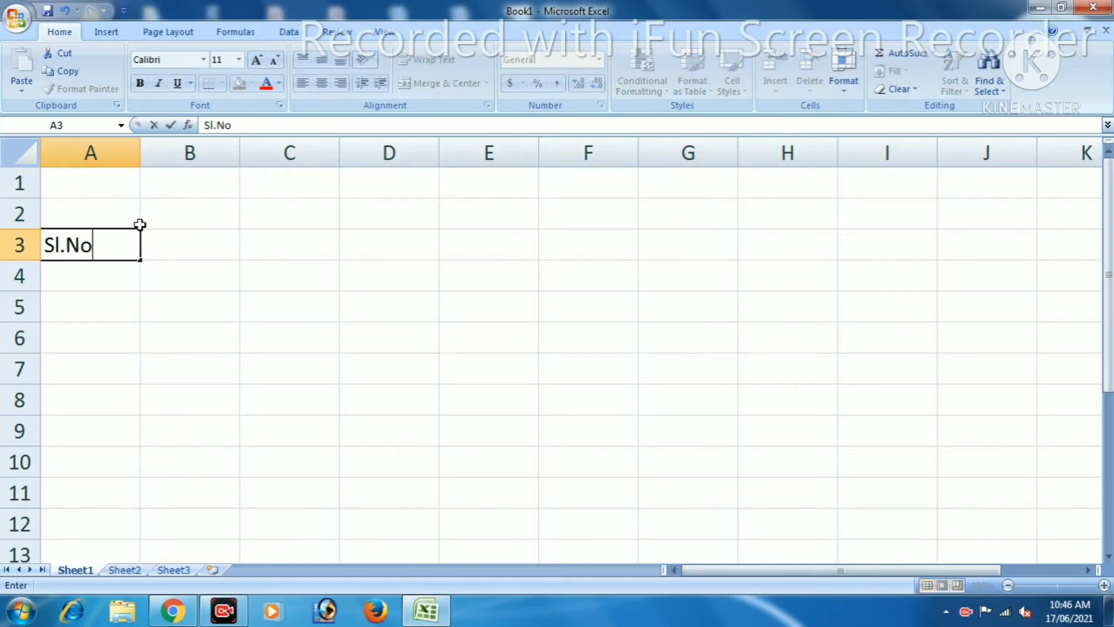
pyautogui.write('.')
pyautogui.press('Tab')
pyautogui.write('Name')
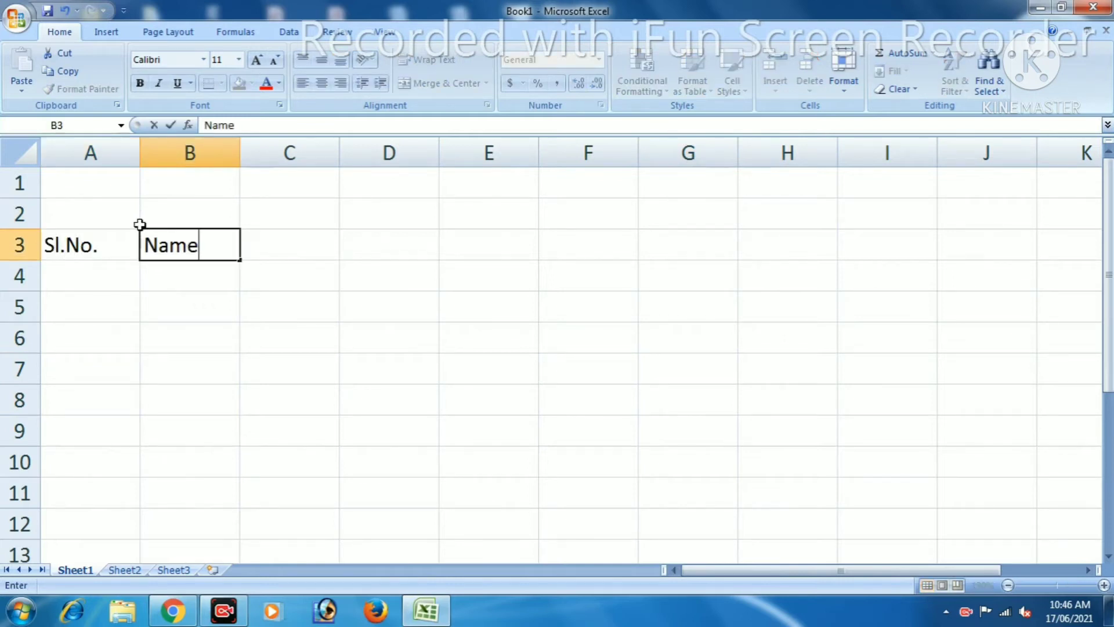
pyautogui.write(' of the student')
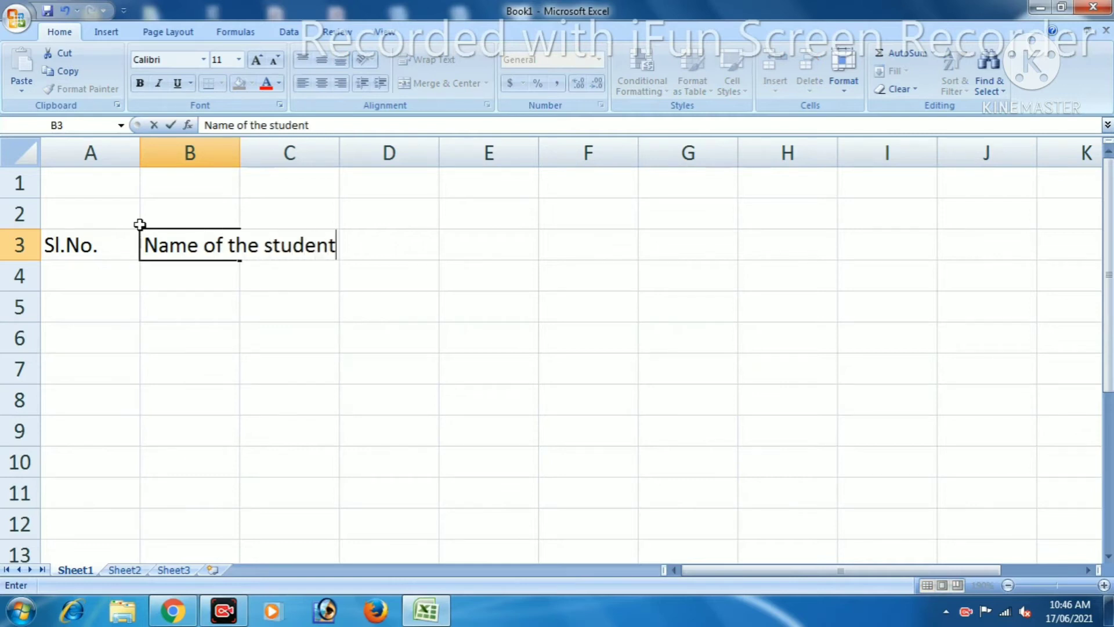
pyautogui.press('Tab')
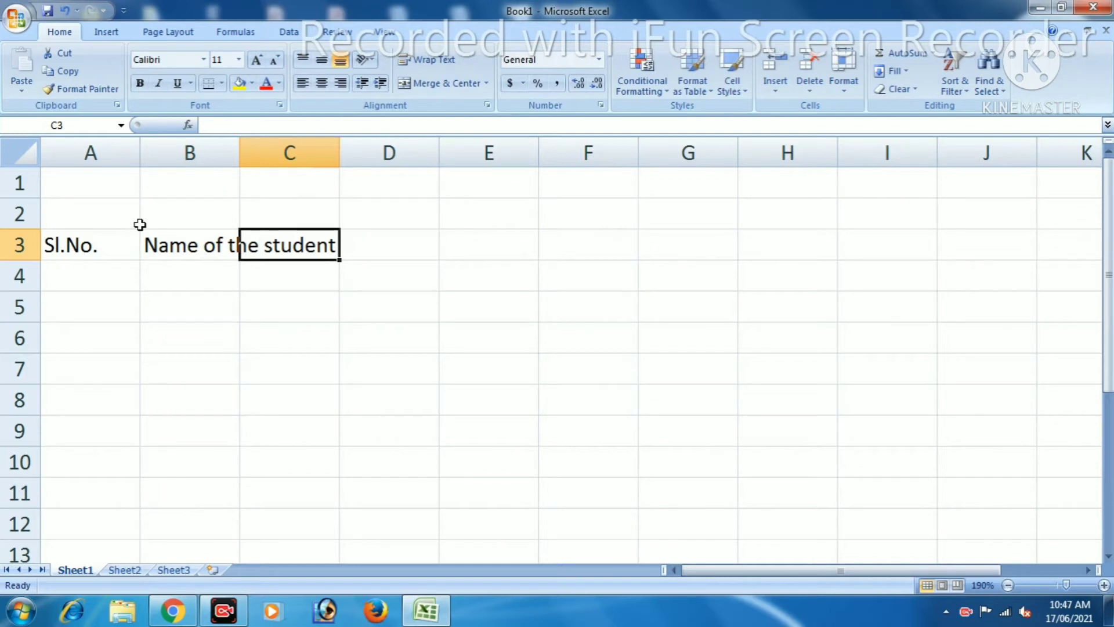
pyautogui.write('Cour')
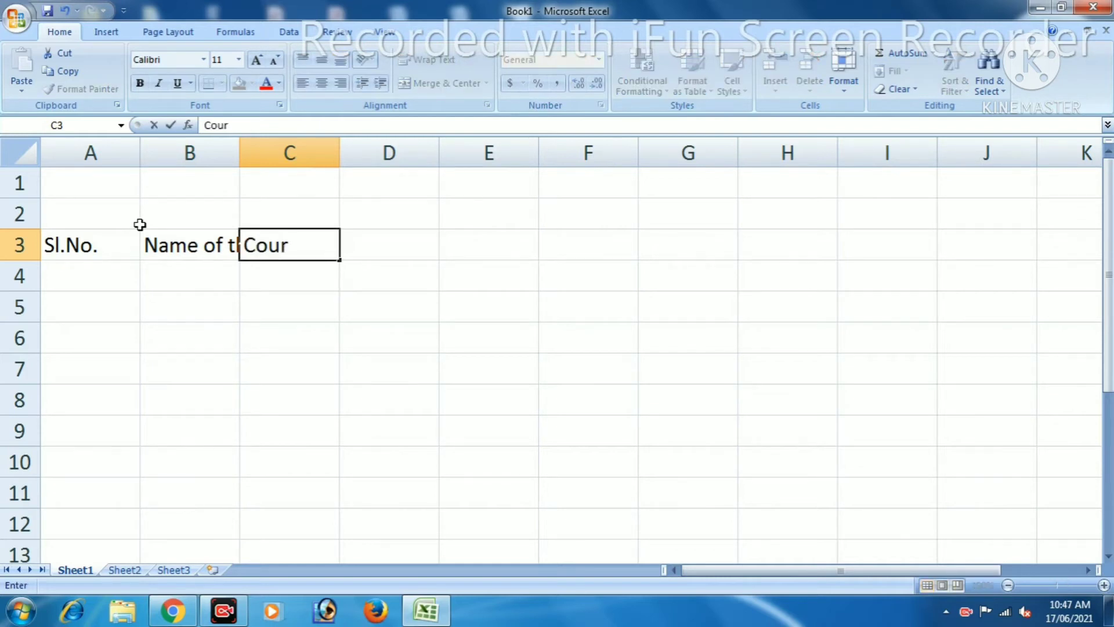
pyautogui.write('se')
pyautogui.press('Tab')
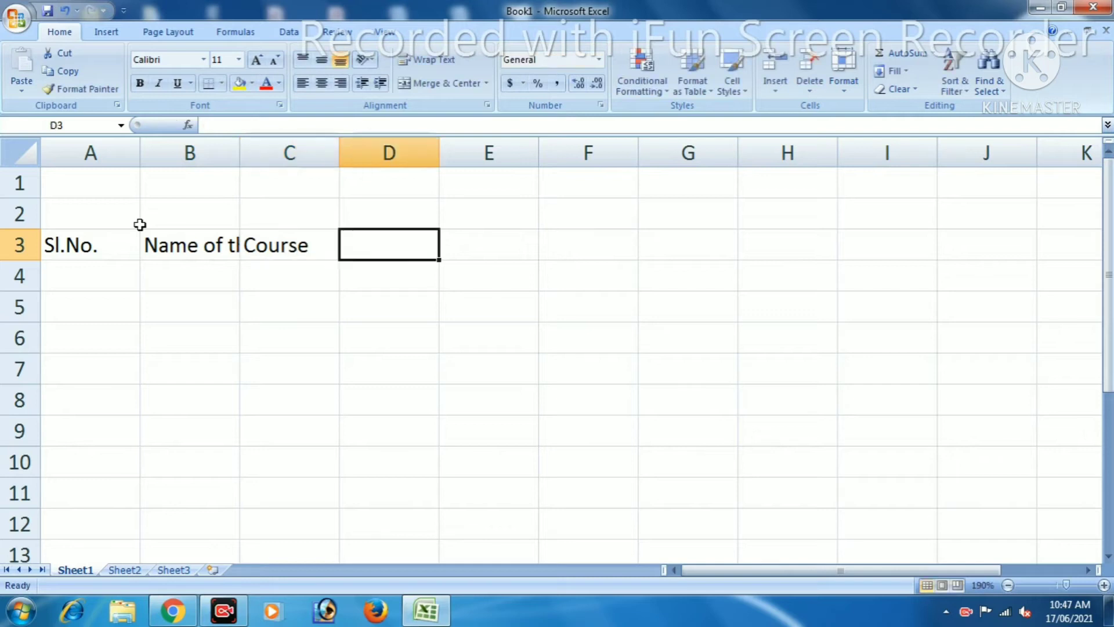
pyautogui.click(149, 241)
pyautogui.scroll(1, 218, 321)
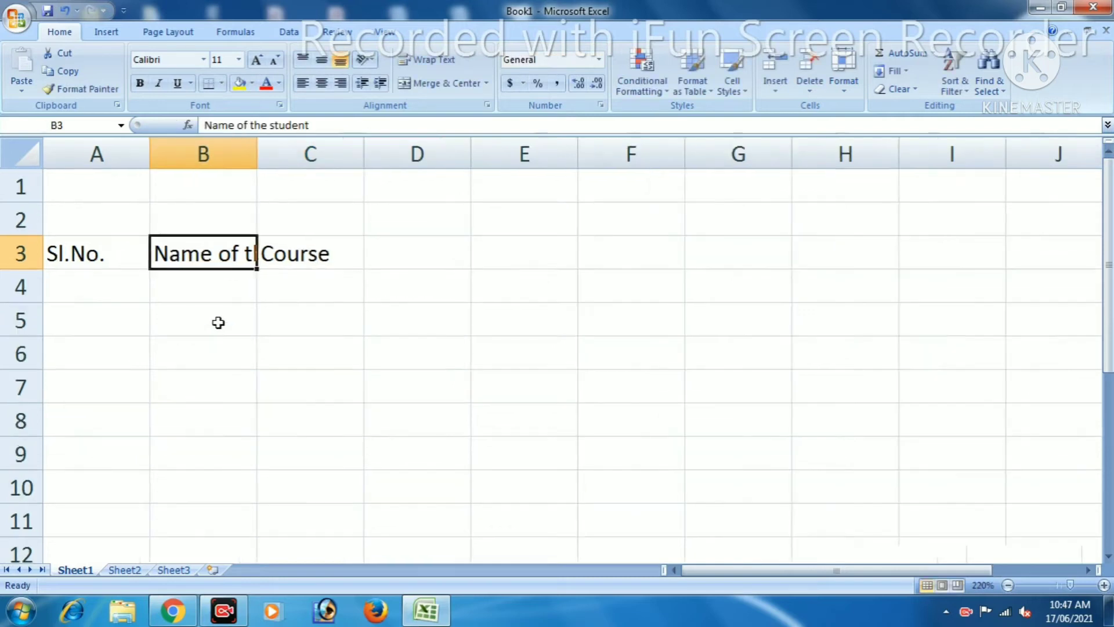
pyautogui.scroll(4, 253, 343)
pyautogui.click(286, 371)
pyautogui.click(262, 289)
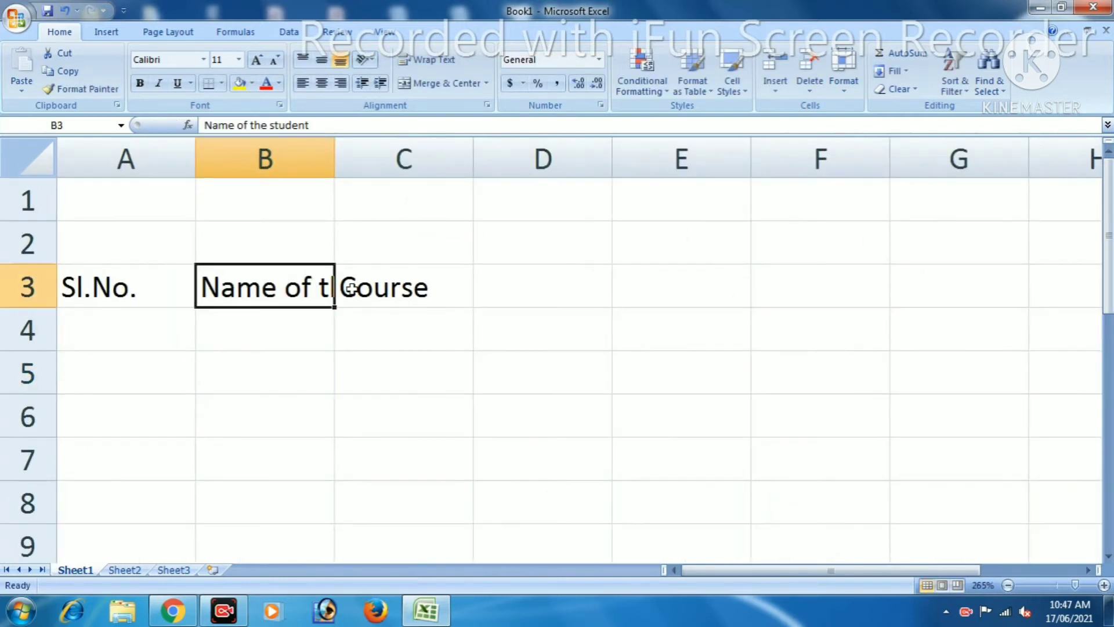
pyautogui.click(384, 290)
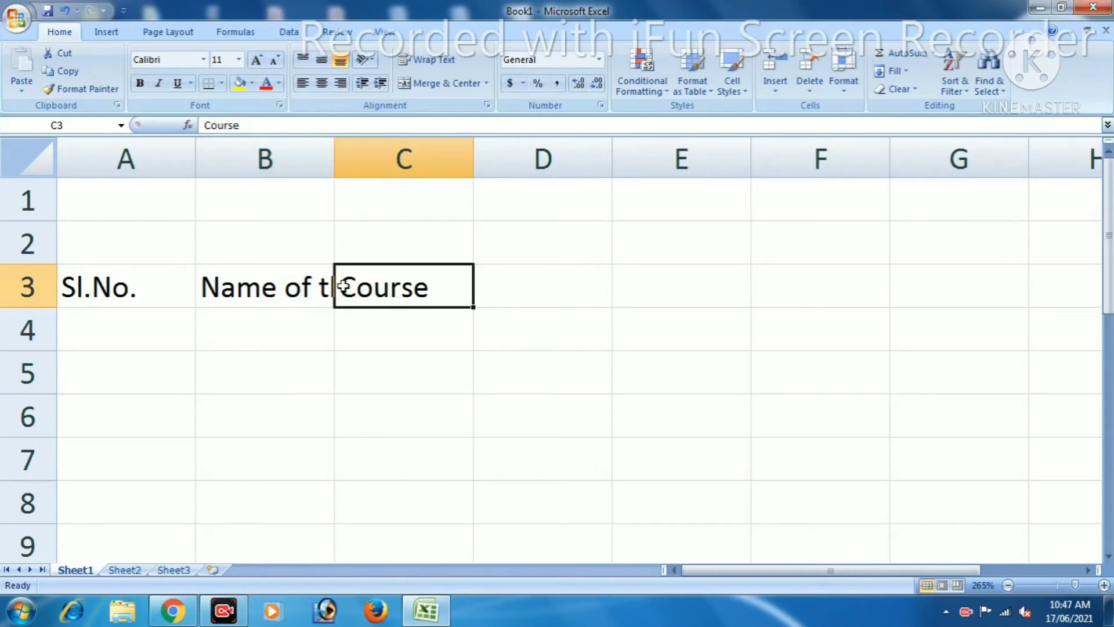
pyautogui.click(299, 295)
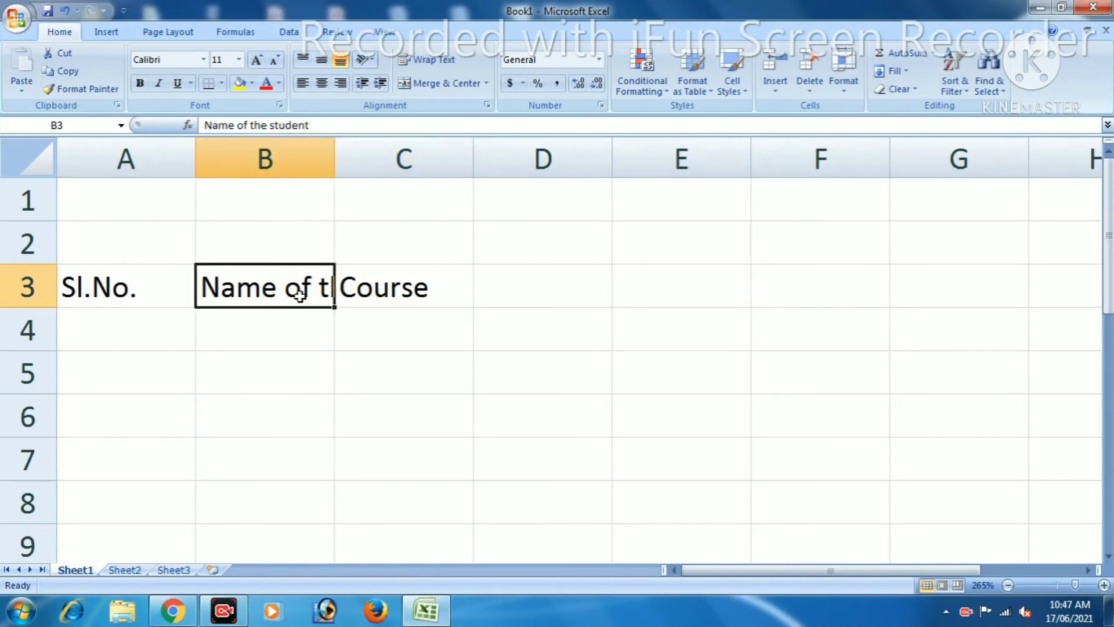
pyautogui.doubleClick(336, 152)
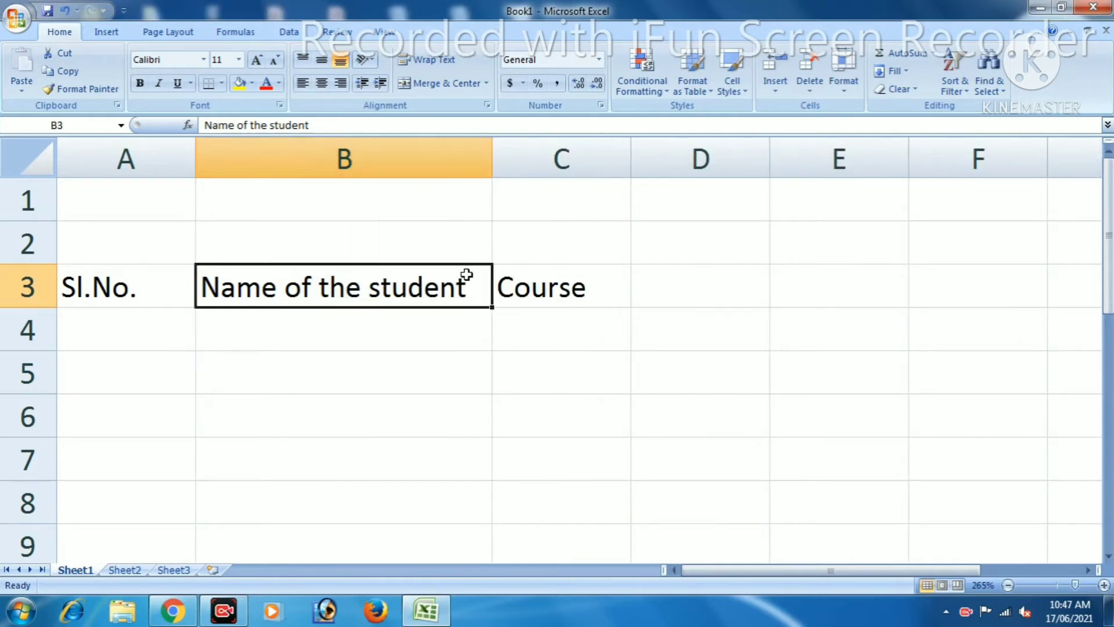
pyautogui.hotkey('ctrl', 'z')
pyautogui.click(317, 337)
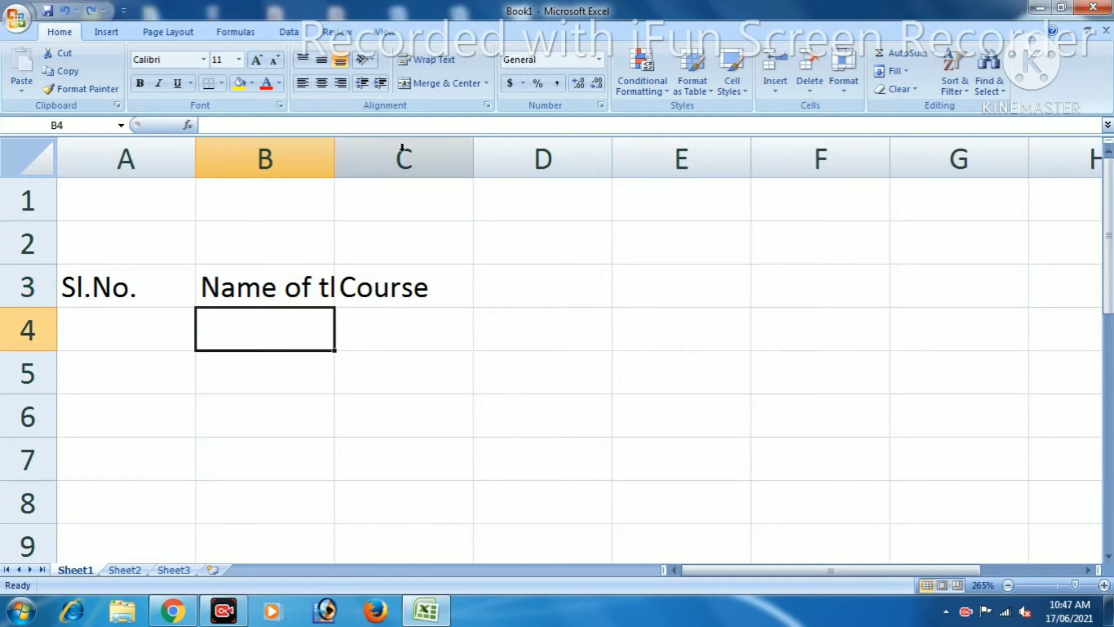
pyautogui.click(549, 275)
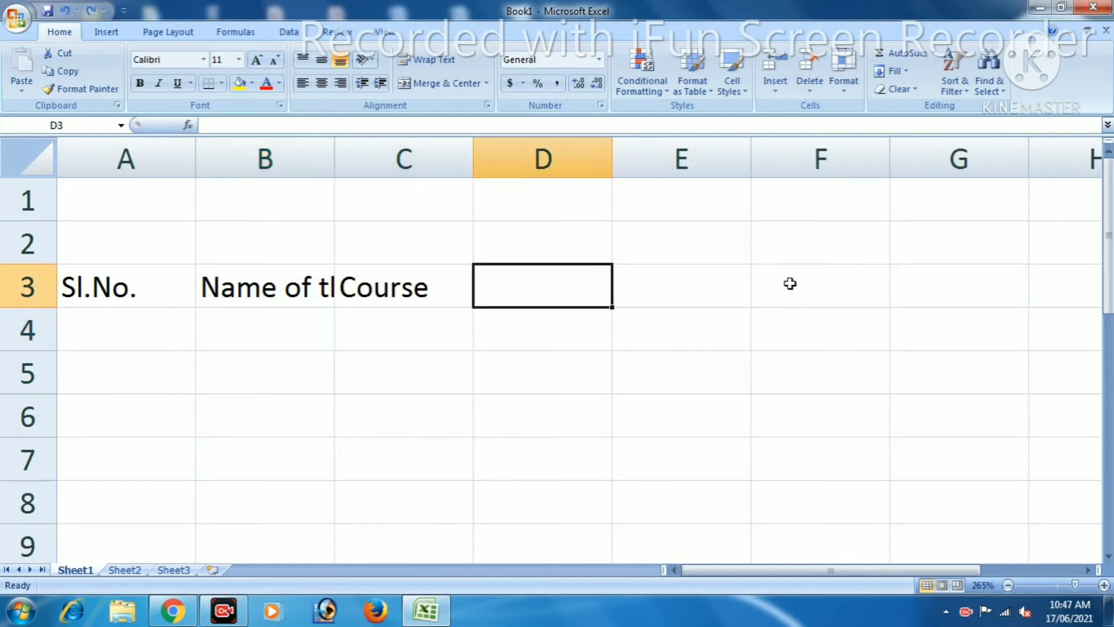
pyautogui.click(292, 285)
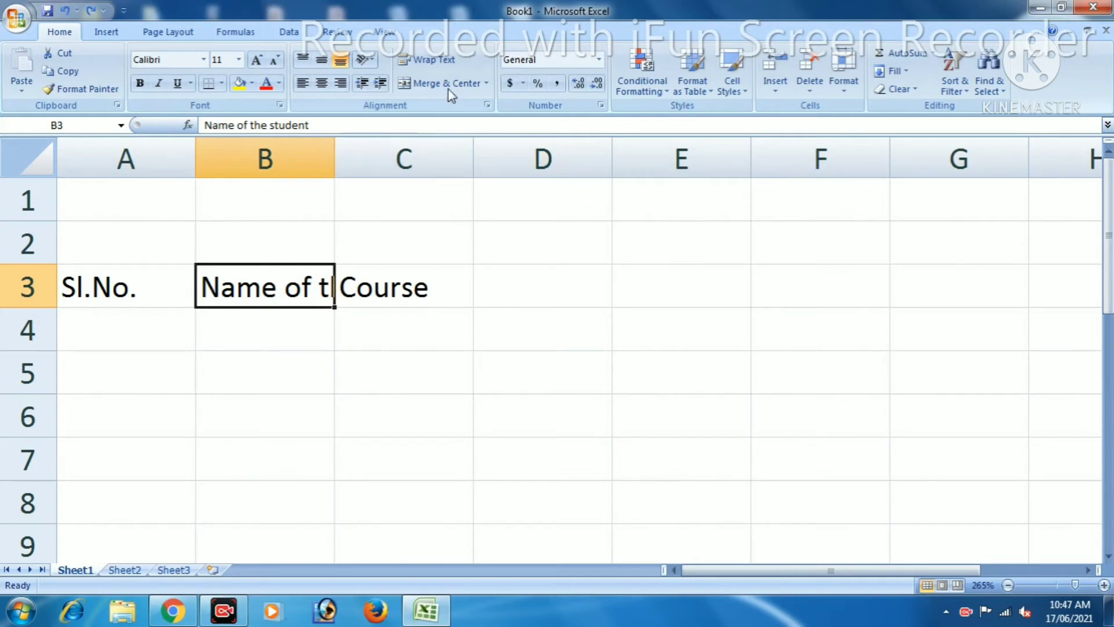
pyautogui.click(428, 59)
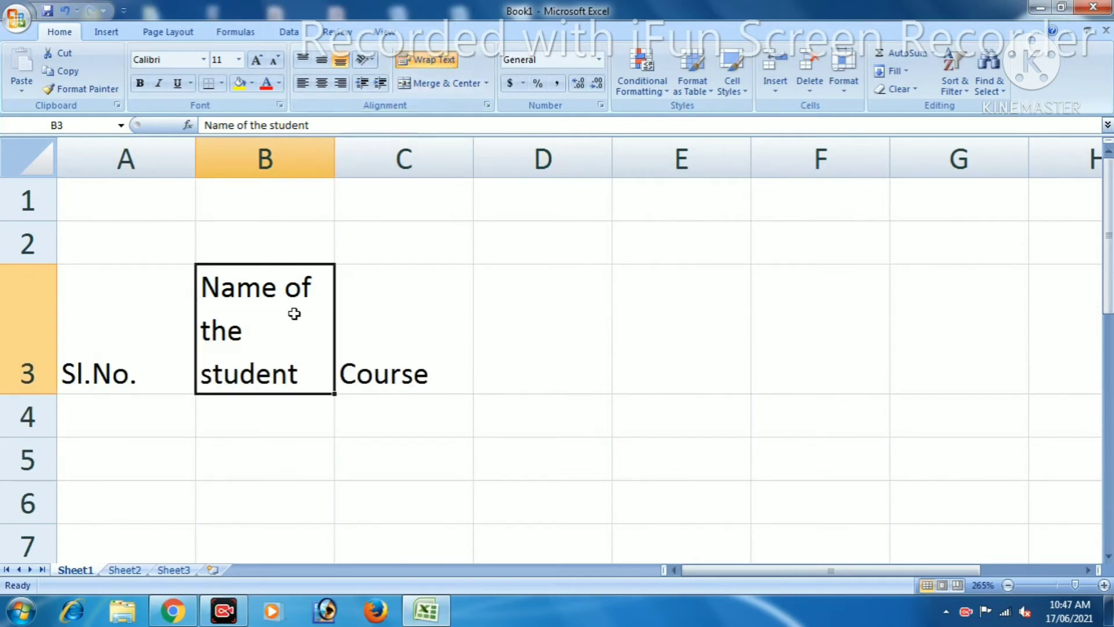
pyautogui.hotkey('ctrl', 'z')
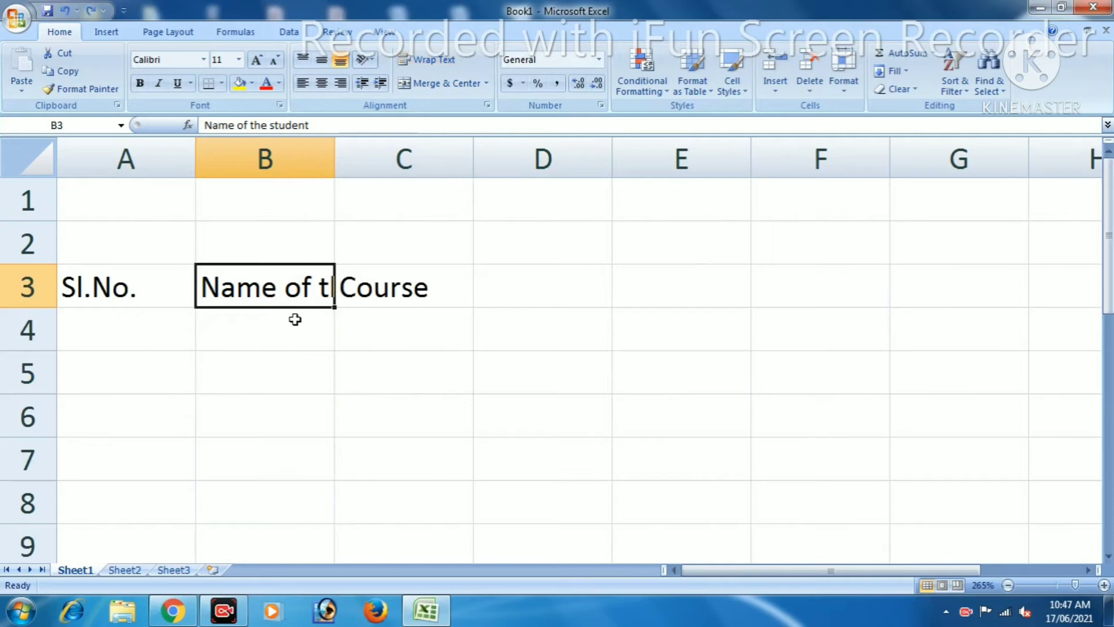
pyautogui.click(293, 325)
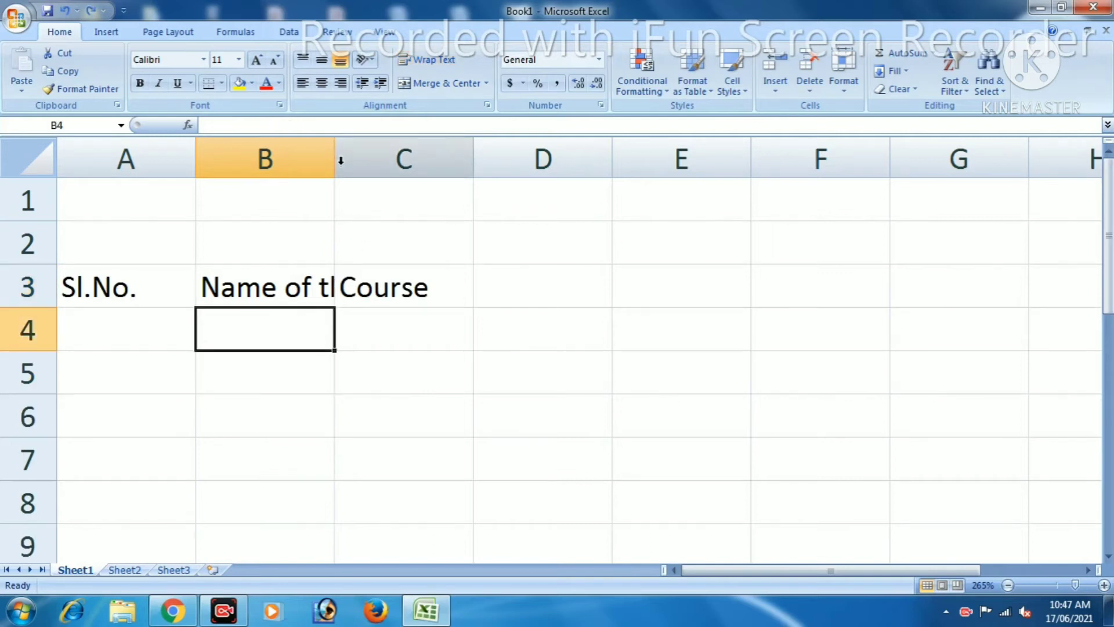
pyautogui.click(296, 271)
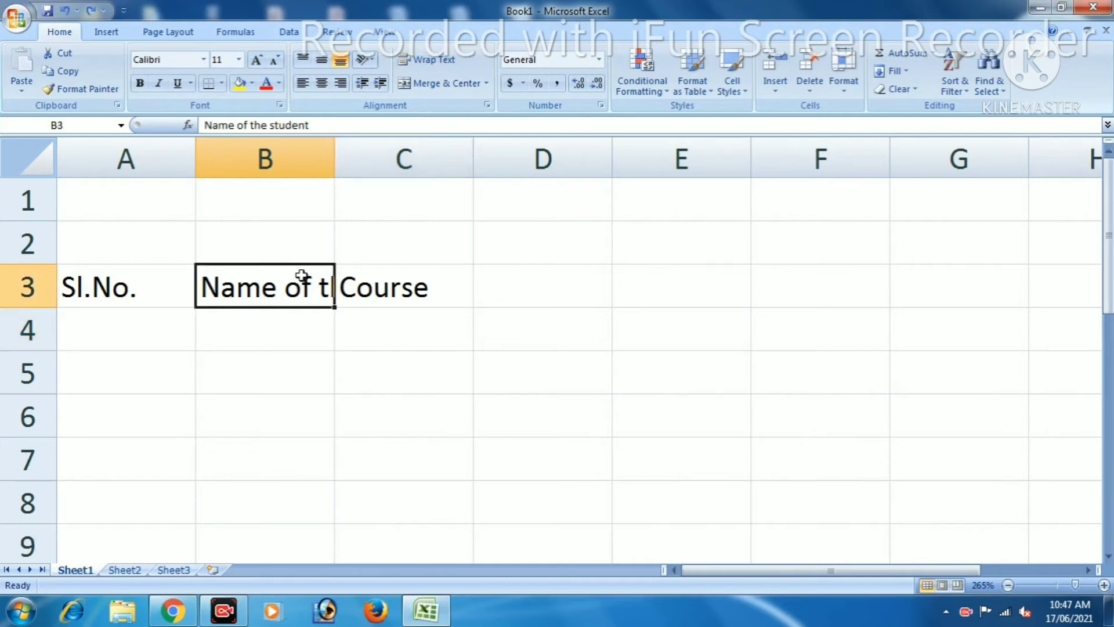
pyautogui.click(421, 64)
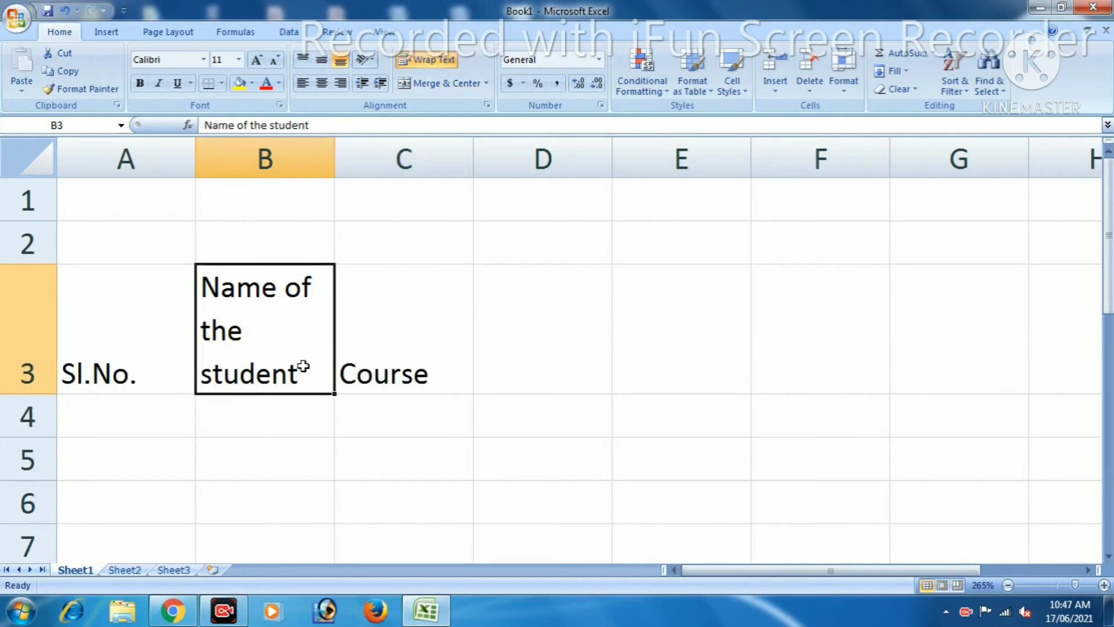
pyautogui.hotkey('ctrl', 'z')
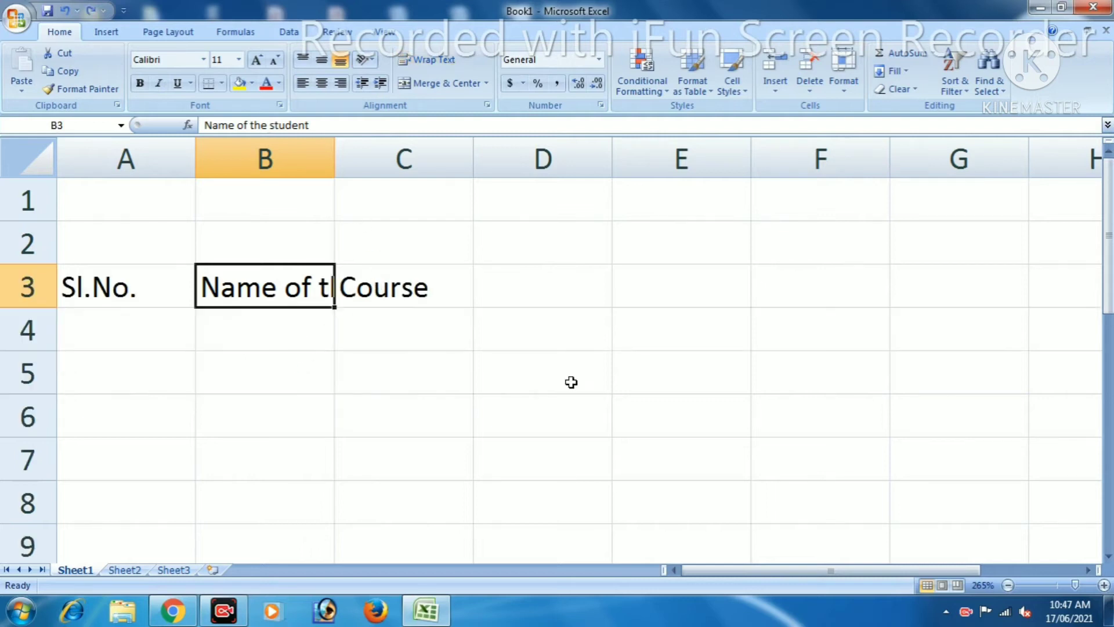
# Widen column B to show the full student-name header and narrow column A to suit Sl.No.
pyautogui.click(543, 460)
pyautogui.click(290, 288)
pyautogui.moveTo(335, 147); pyautogui.dragTo(475, 153)
pyautogui.doubleClick(335, 147)
pyautogui.hotkey('ctrl', 'z')
pyautogui.click(430, 326)
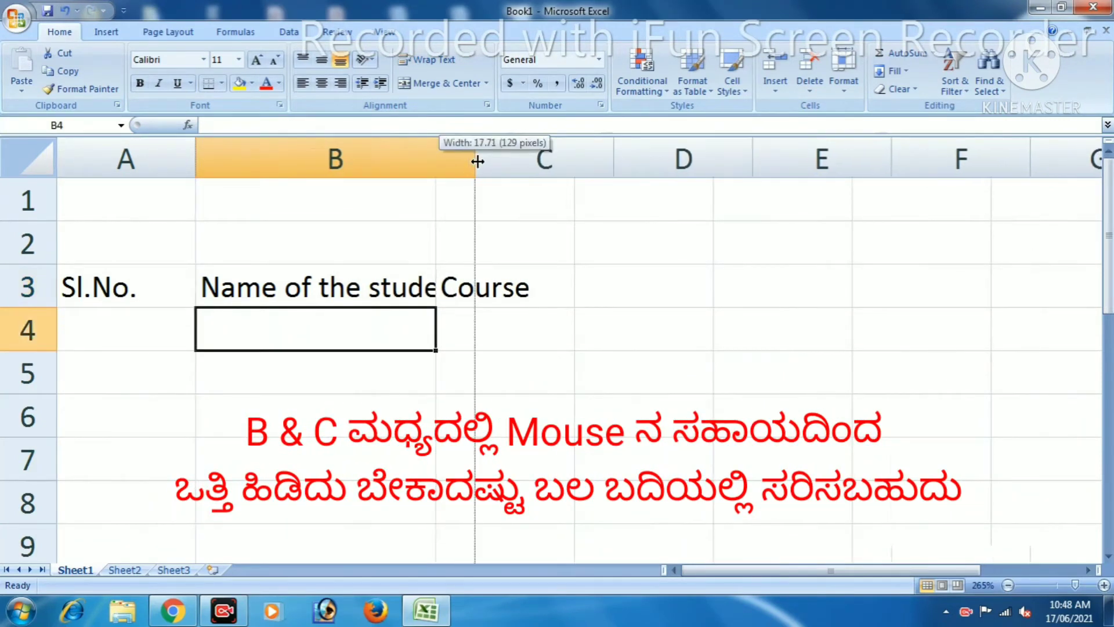
pyautogui.click(365, 363)
pyautogui.click(198, 146)
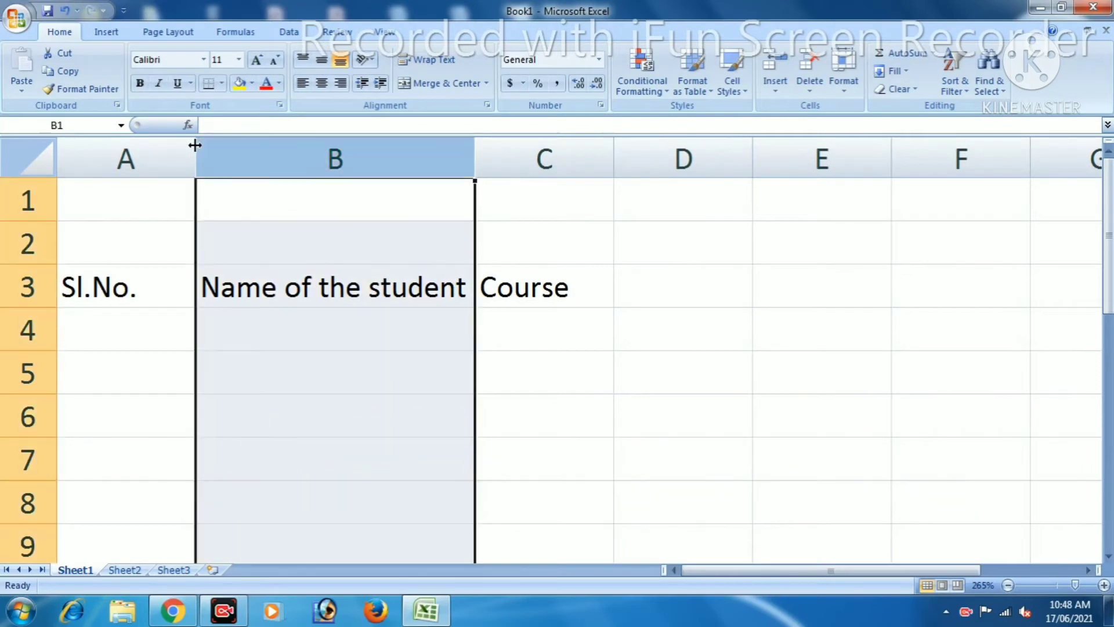
pyautogui.moveTo(195, 146); pyautogui.dragTo(152, 146)
# Put borders around every header cell in A3:C3.
pyautogui.click(121, 279)
pyautogui.moveTo(121, 279); pyautogui.dragTo(464, 285)
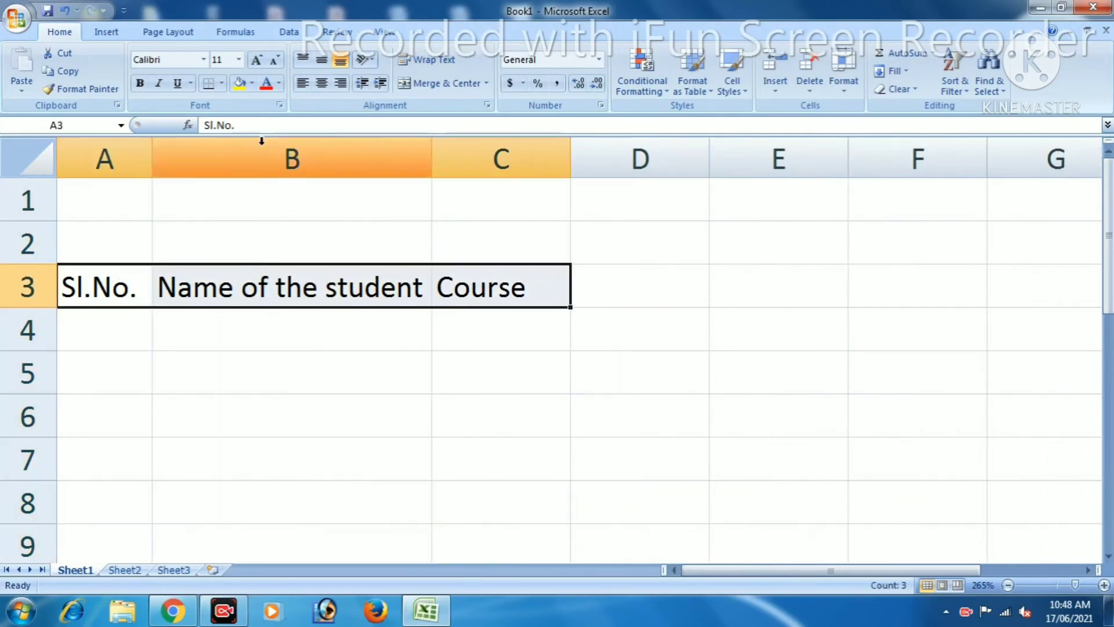
pyautogui.click(221, 83)
pyautogui.click(249, 213)
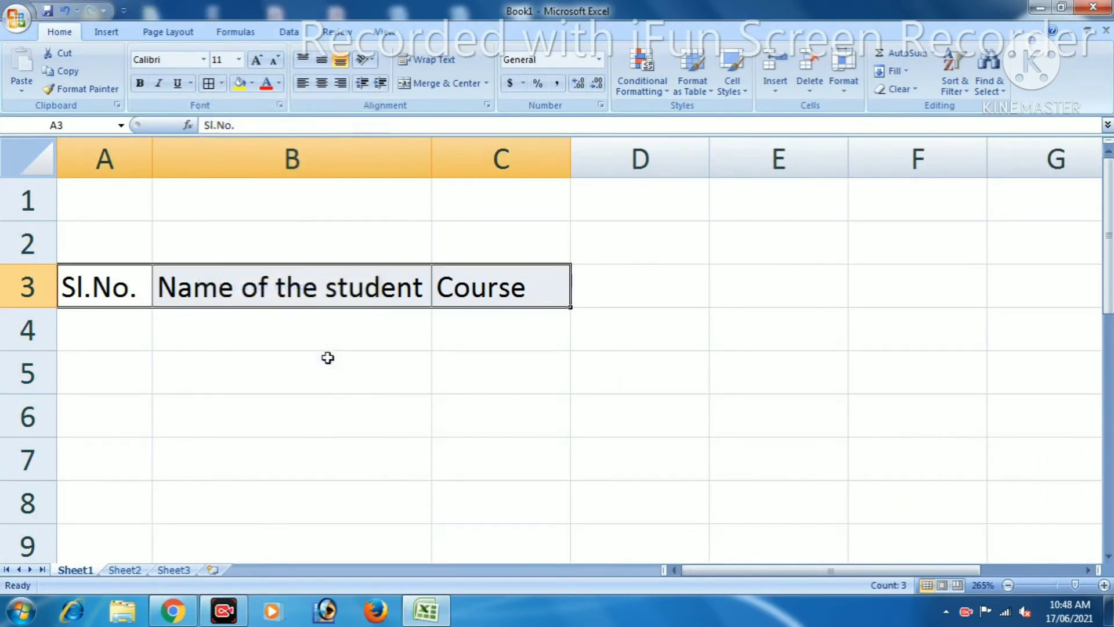
pyautogui.click(324, 356)
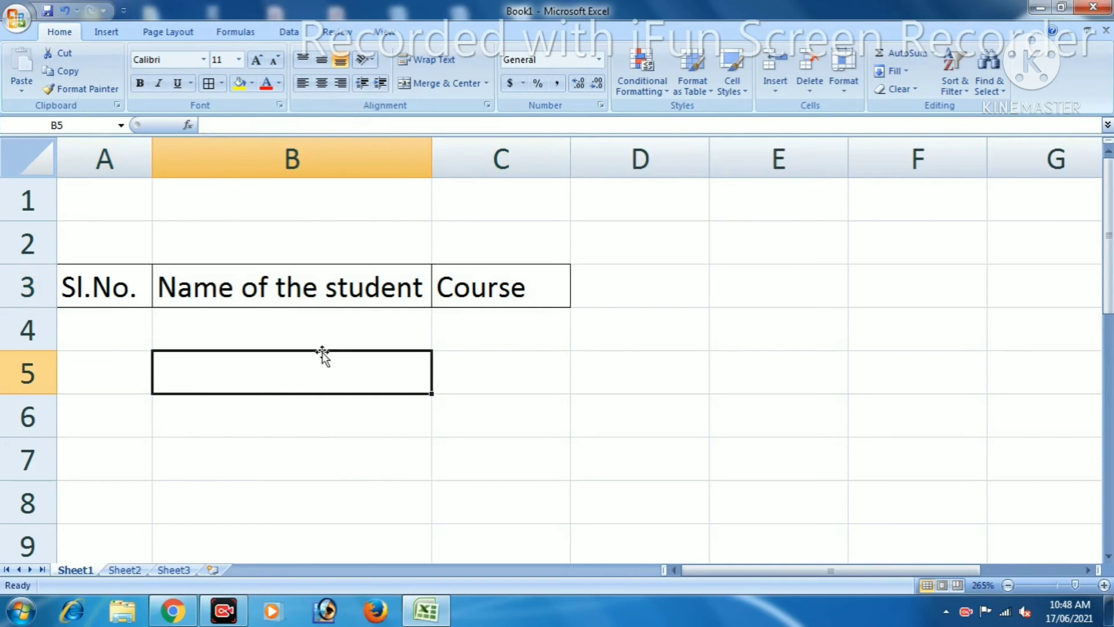
# Print-preview the page, zooming in on the table, then close the preview.
pyautogui.click(16, 18)
pyautogui.click(189, 158)
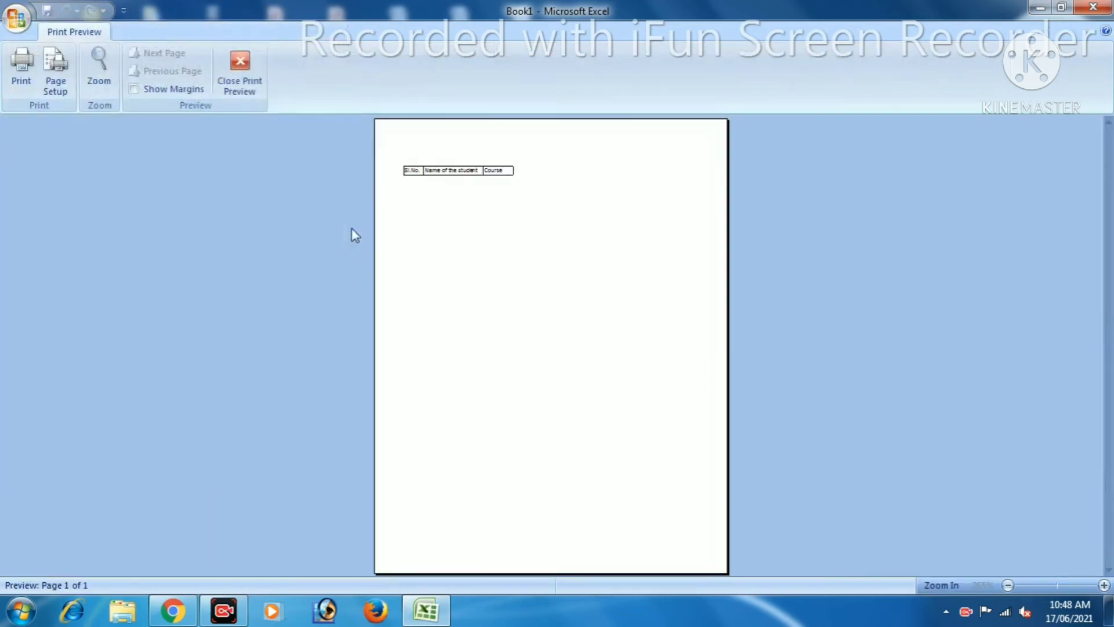
pyautogui.click(465, 157)
pyautogui.press('Escape')
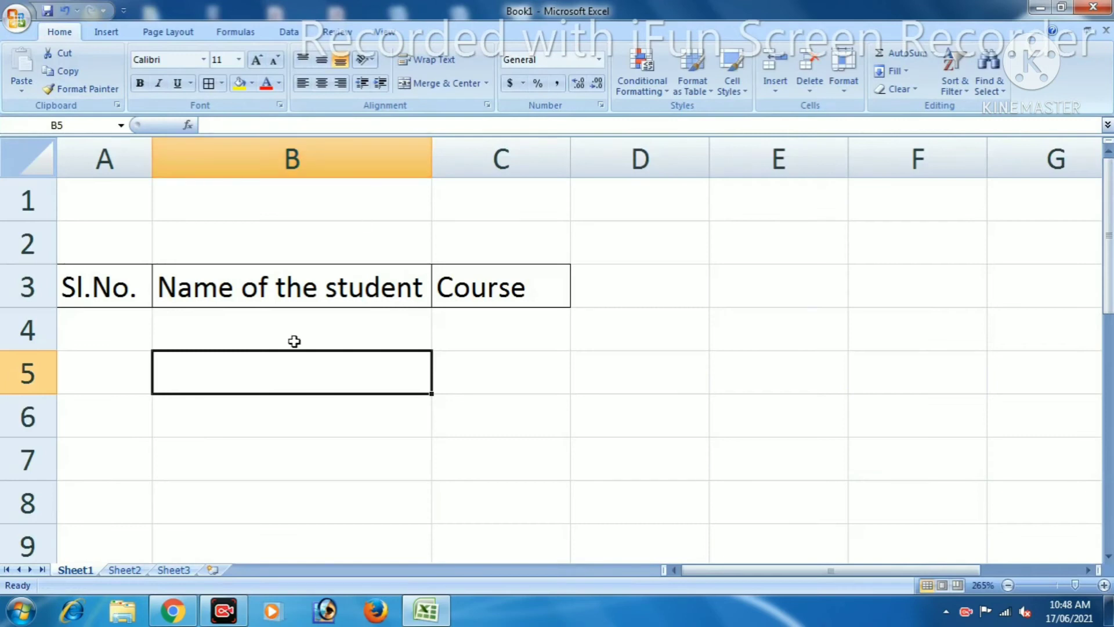
pyautogui.click(294, 335)
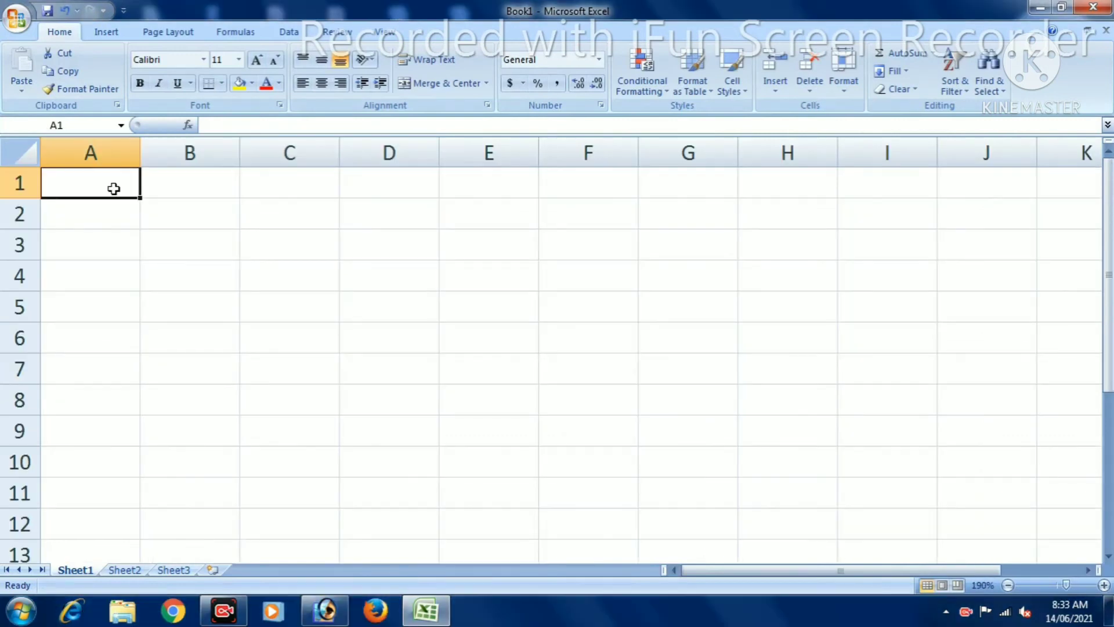
# Enter 1 in B1 and 2 in B2, then fill the series down to 23 in B23.
pyautogui.press('Right')
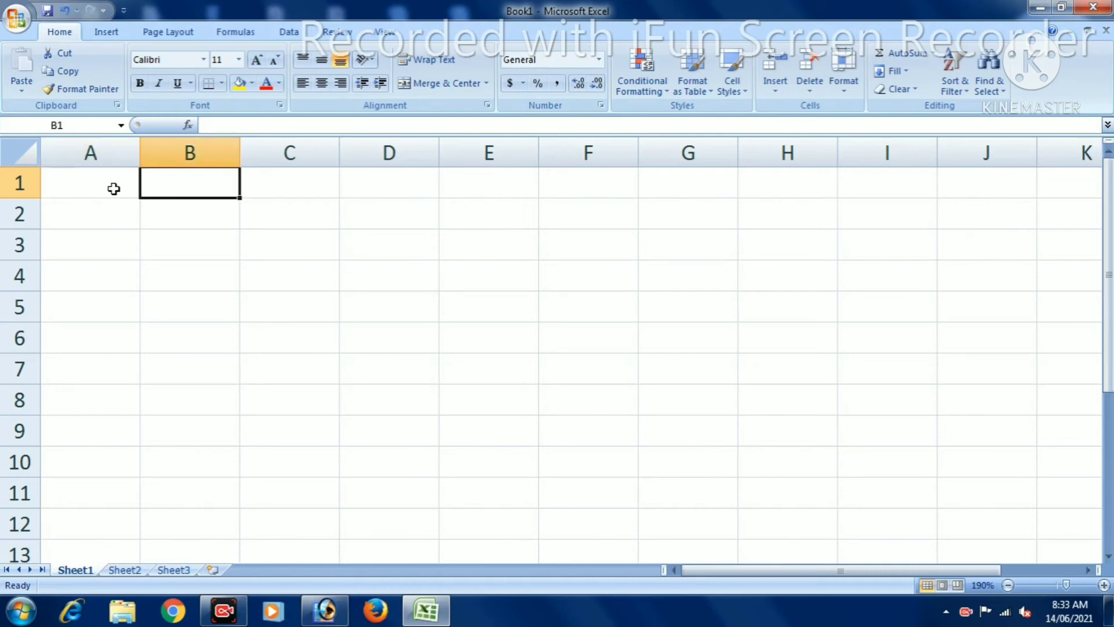
pyautogui.write('1')
pyautogui.press('Return')
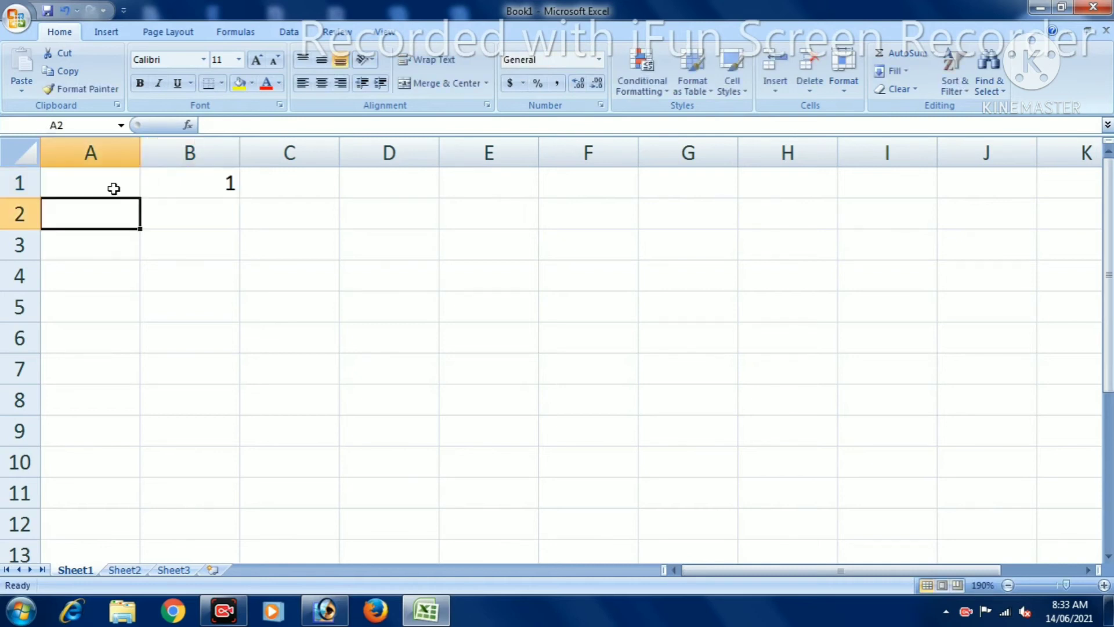
pyautogui.click(227, 218)
pyautogui.write('2')
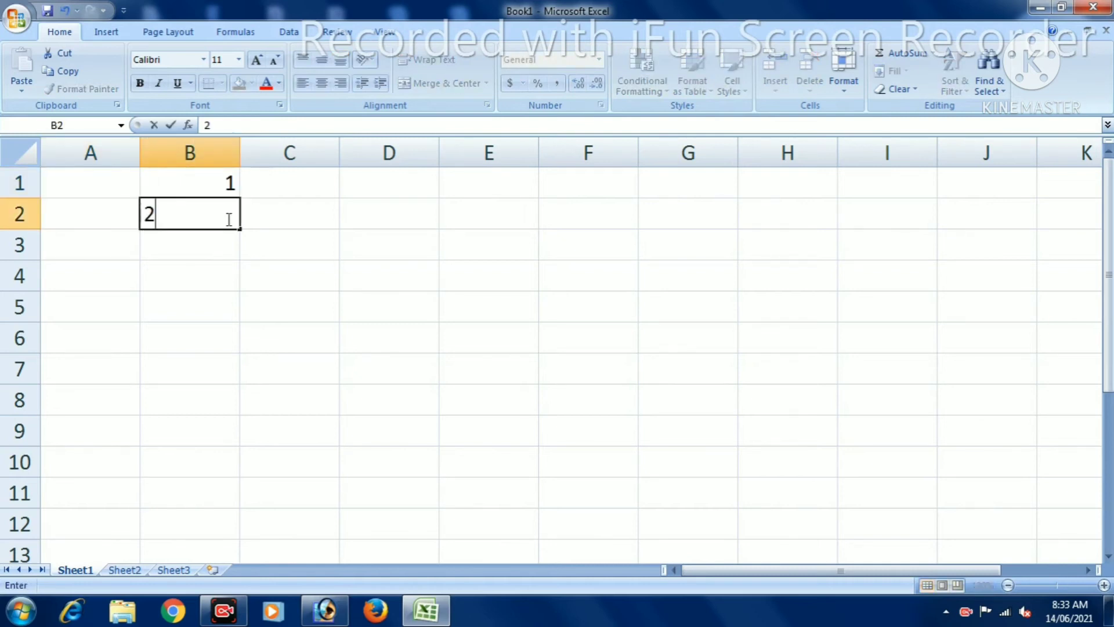
pyautogui.press('Return')
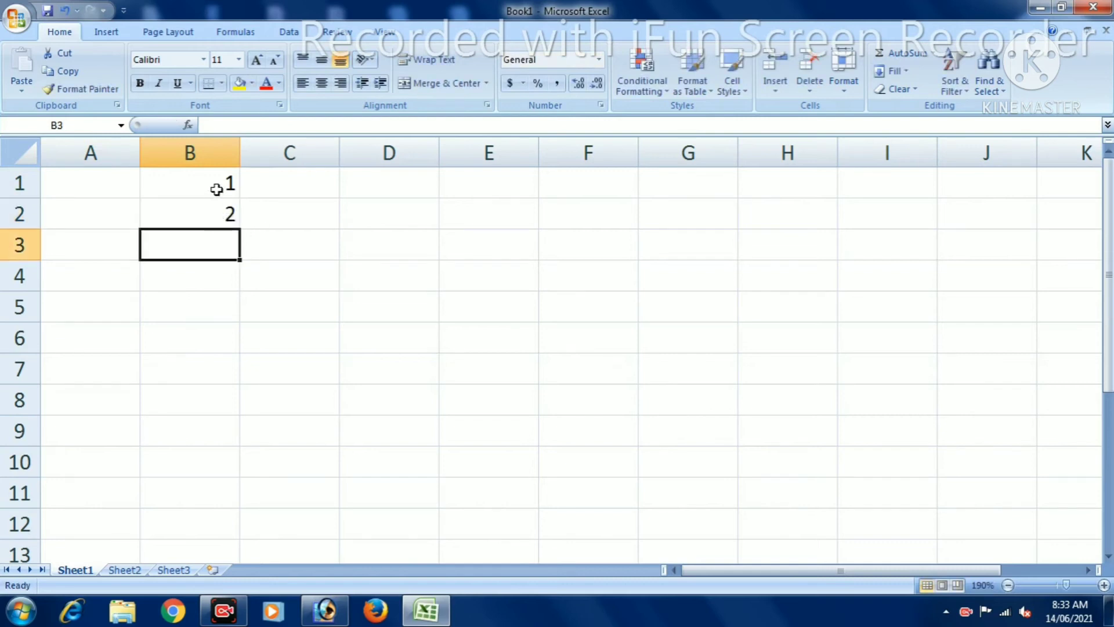
pyautogui.moveTo(219, 186)
pyautogui.mouseDown()
pyautogui.moveTo(258, 578)
pyautogui.moveTo(248, 530)
pyautogui.mouseUp()
pyautogui.scroll(1, 244, 441)
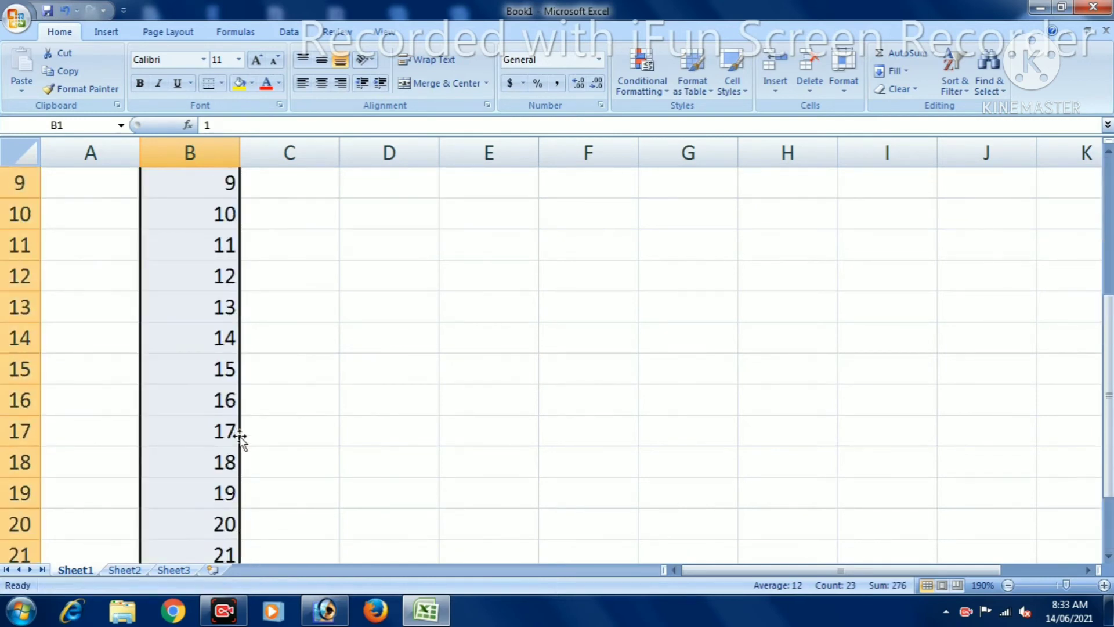
pyautogui.scroll(3, 241, 442)
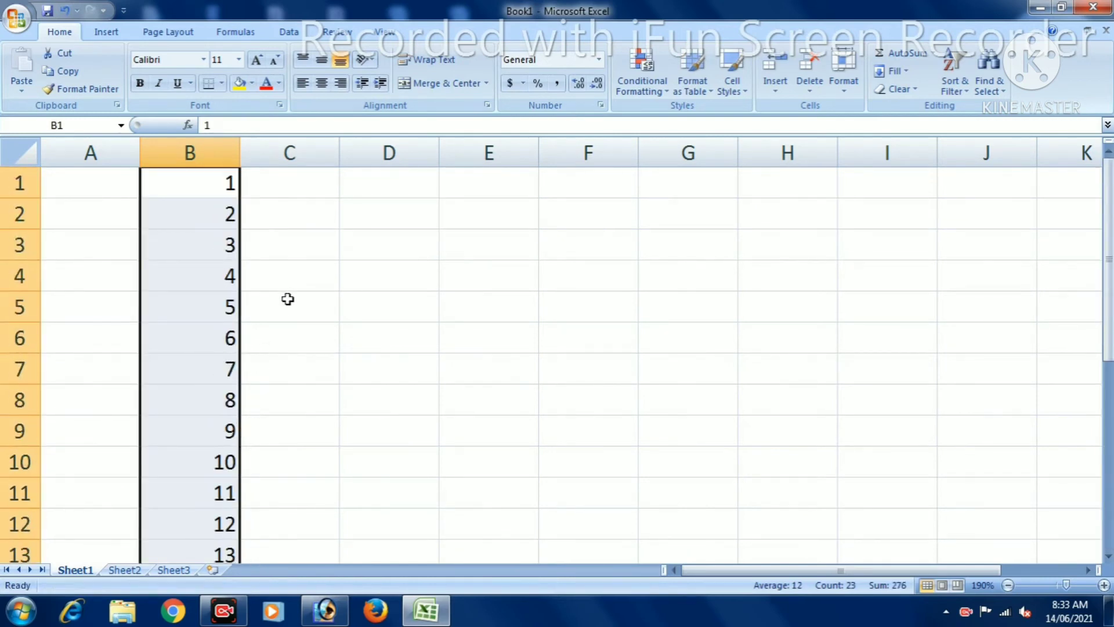
# Type January in C1 and February in C2, then fill the months down to December in C12.
pyautogui.click(291, 191)
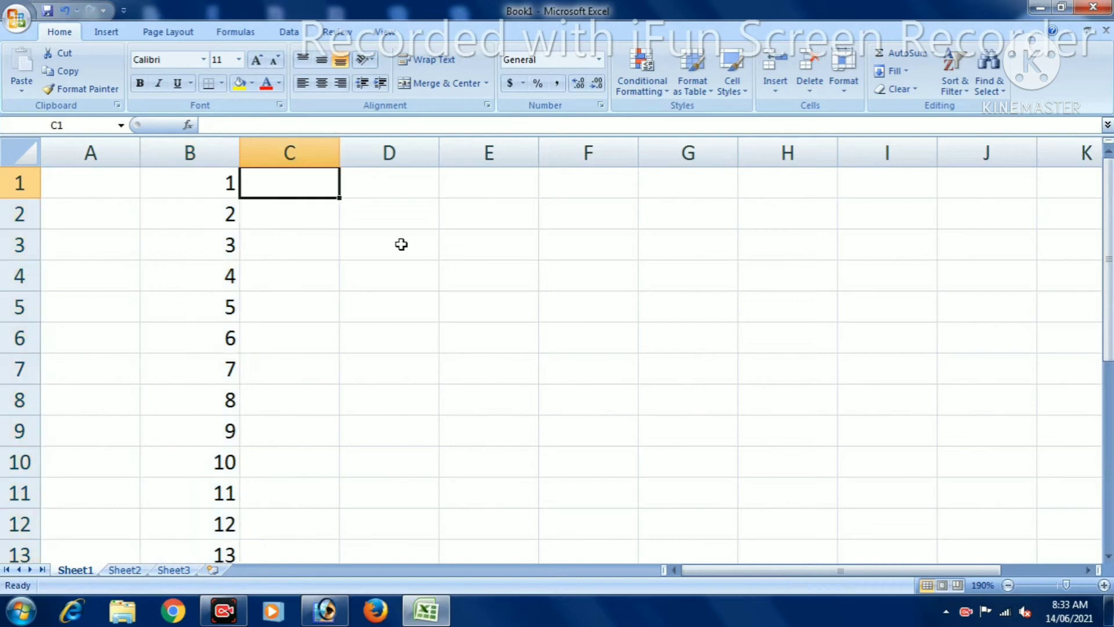
pyautogui.write('Jan')
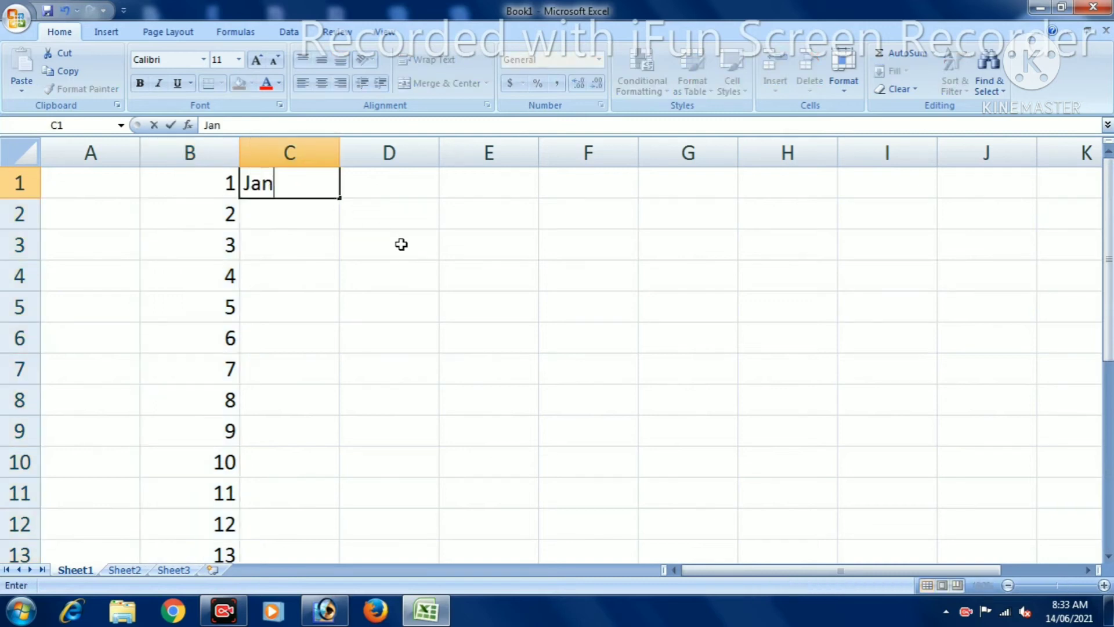
pyautogui.write('uary')
pyautogui.press('Return')
pyautogui.write('Feb')
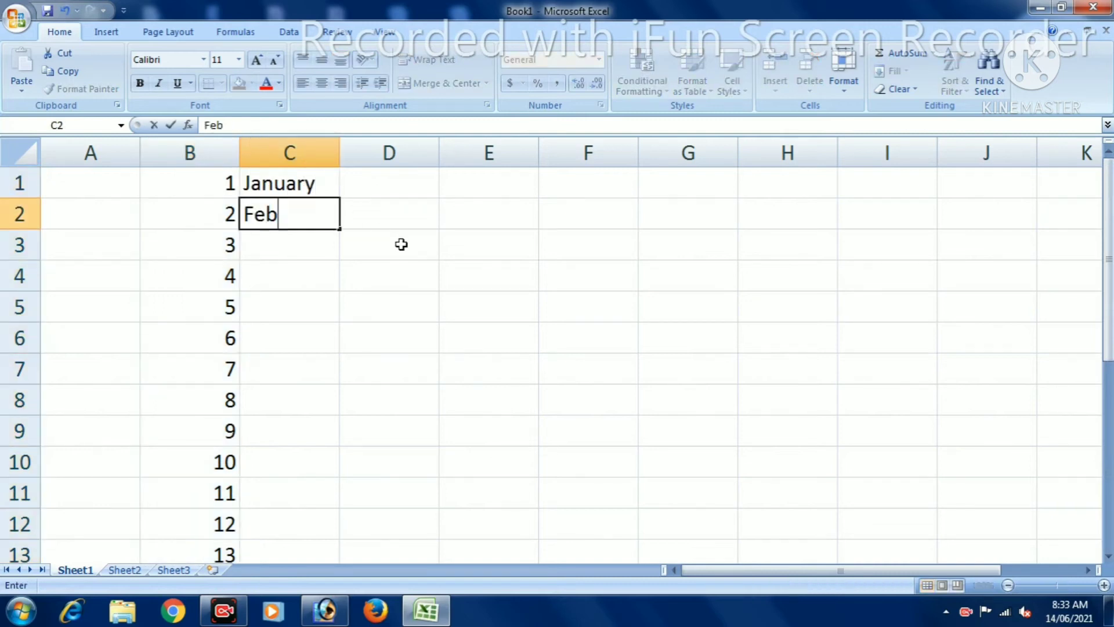
pyautogui.write('rua')
pyautogui.write('ry')
pyautogui.press('Return')
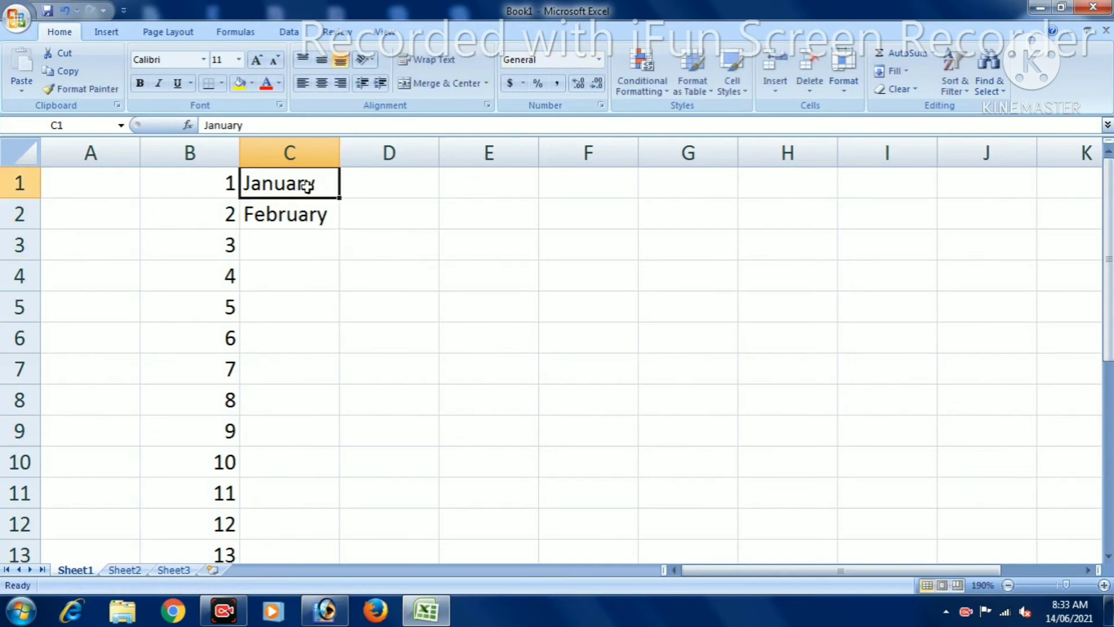
pyautogui.moveTo(299, 188); pyautogui.dragTo(344, 524)
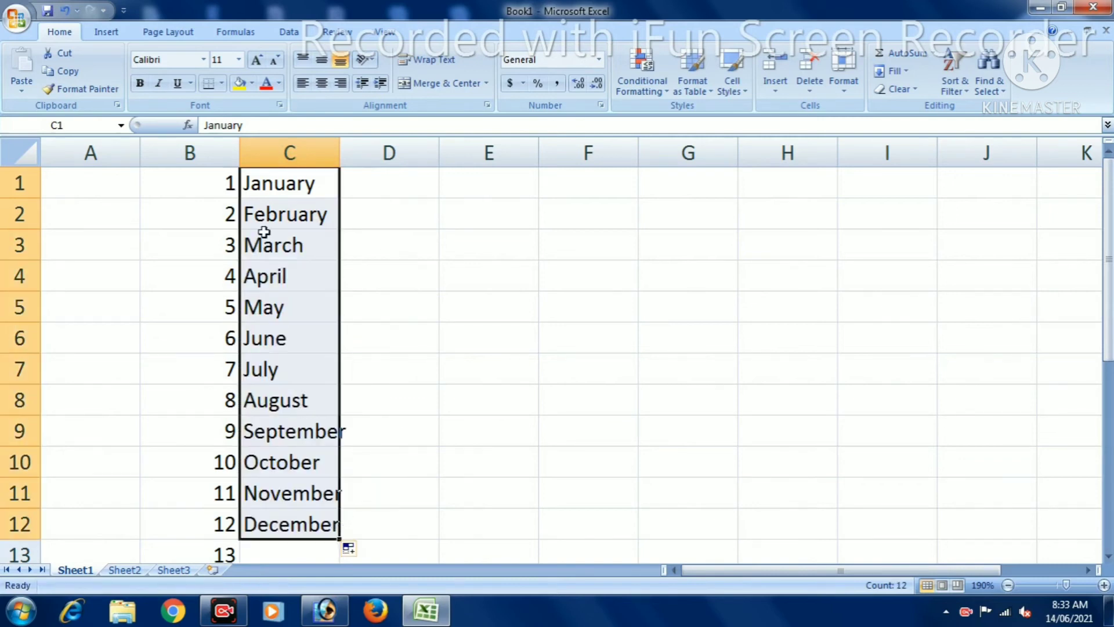
# Widen column C to fit the month names and select November and December in C11:C12.
pyautogui.moveTo(340, 153); pyautogui.dragTo(357, 153)
pyautogui.click(318, 191)
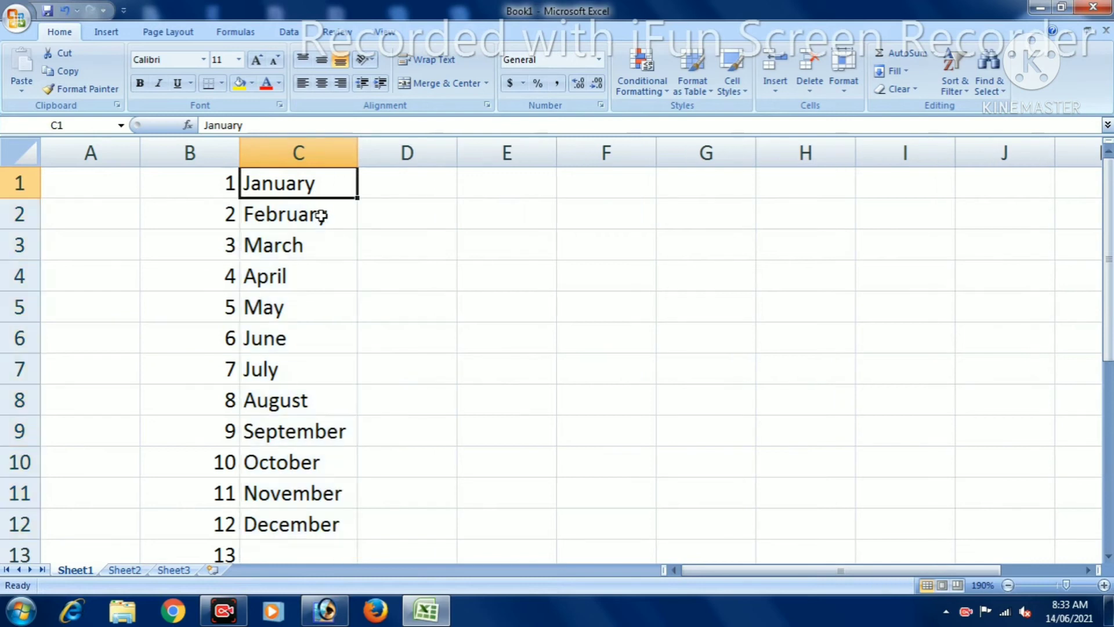
pyautogui.click(321, 216)
pyautogui.click(327, 250)
pyautogui.click(337, 299)
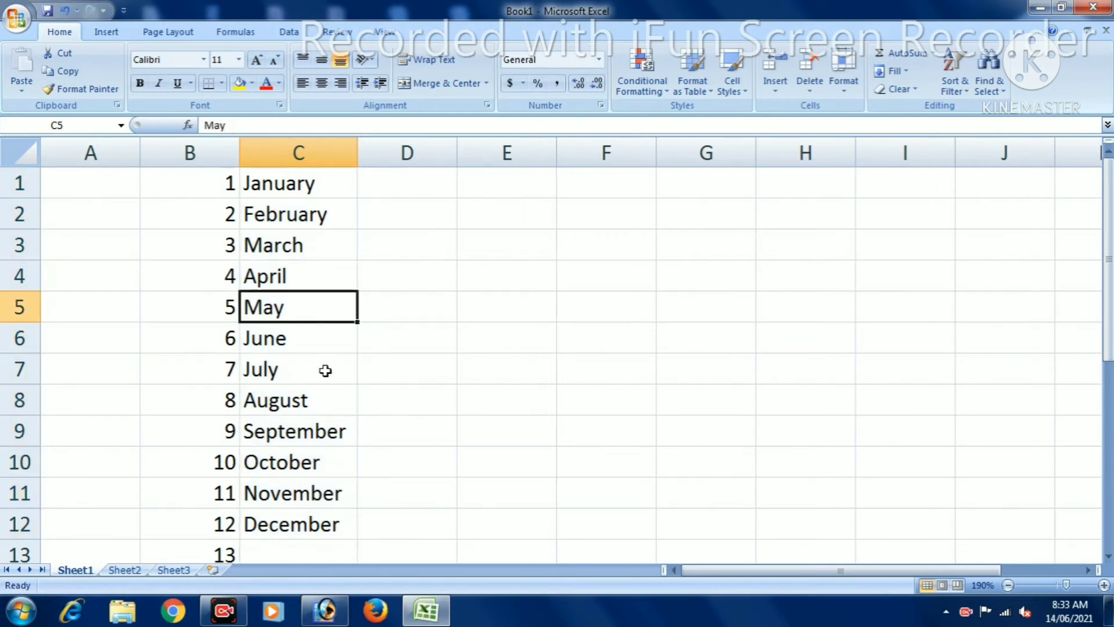
pyautogui.click(341, 524)
pyautogui.scroll(-1, 301, 405)
pyautogui.moveTo(301, 406)
pyautogui.mouseDown()
pyautogui.moveTo(308, 426)
pyautogui.moveTo(354, 440)
pyautogui.moveTo(368, 574)
pyautogui.moveTo(364, 526)
pyautogui.mouseUp()
pyautogui.click(357, 450)
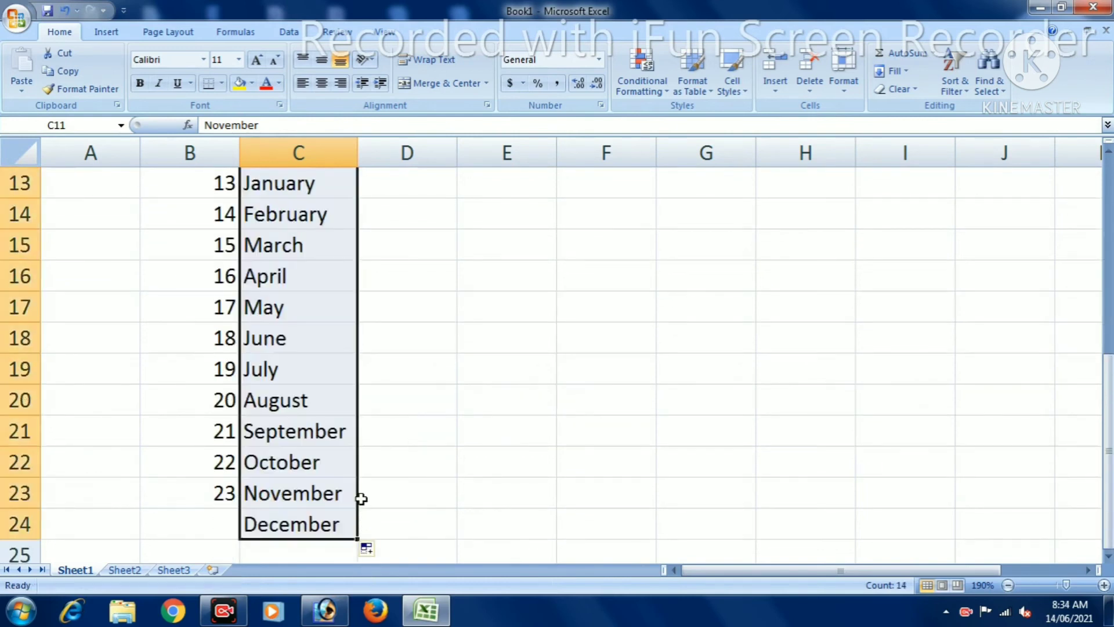
# Extend the month list down to C24, scrolling to review the repeated months.
pyautogui.scroll(1, 334, 388)
pyautogui.scroll(1, 302, 333)
pyautogui.scroll(2, 299, 329)
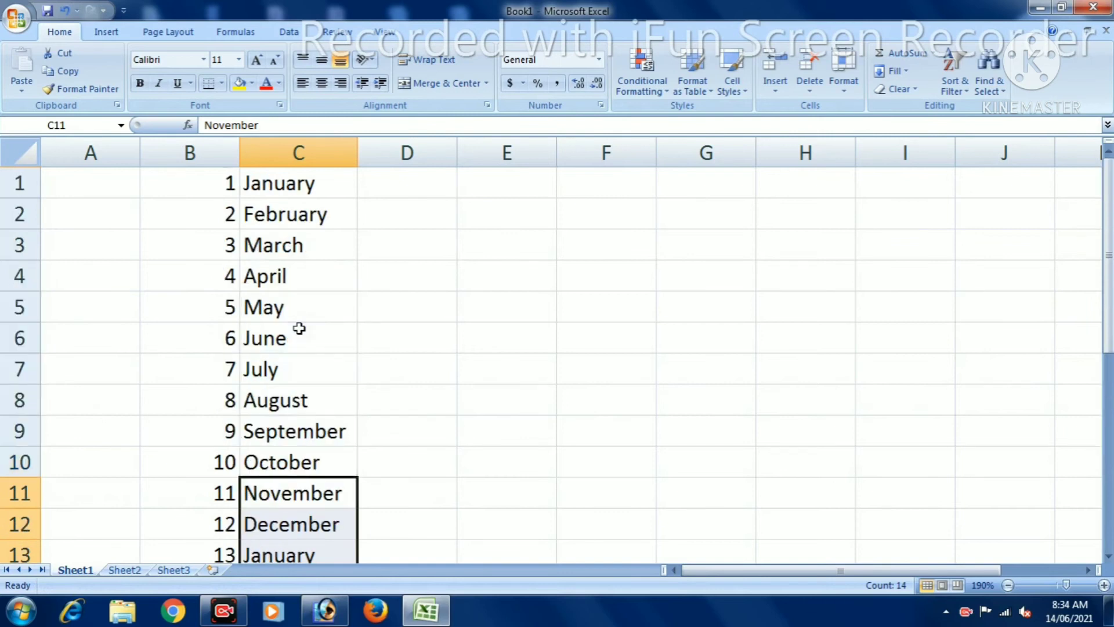
pyautogui.click(319, 288)
pyautogui.scroll(-1, 327, 315)
pyautogui.scroll(-1, 326, 327)
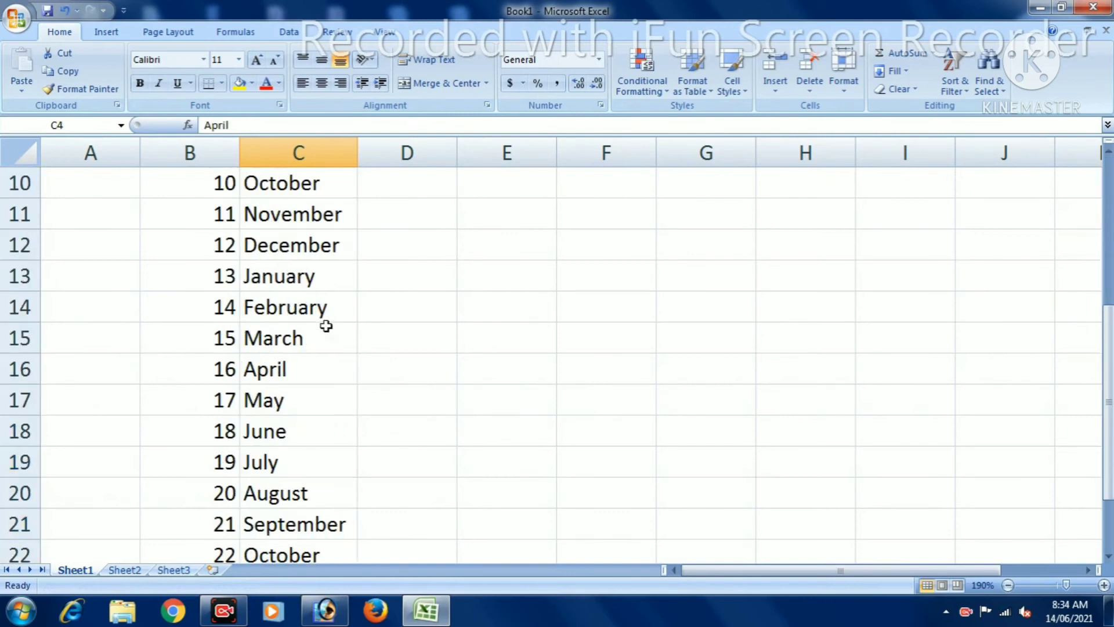
pyautogui.keyDown('ctrl'); pyautogui.scroll(-1, 352, 354); pyautogui.keyUp('ctrl')
pyautogui.keyDown('ctrl'); pyautogui.scroll(-1, 353, 354); pyautogui.keyUp('ctrl')
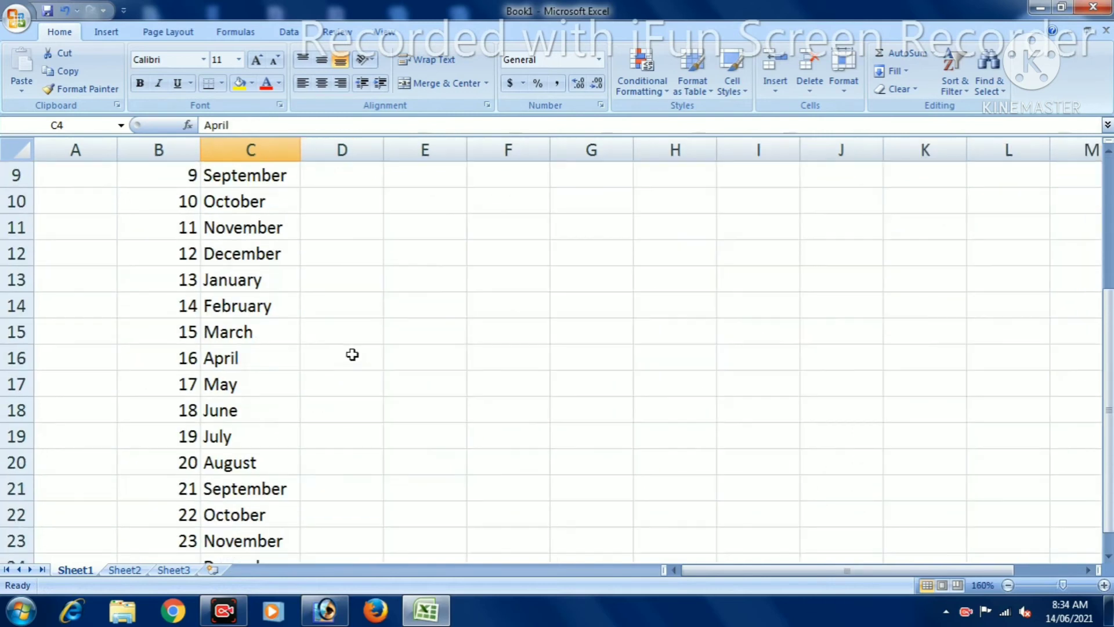
pyautogui.scroll(3, 351, 353)
# Select cells D3, E3 and F3 on the March row.
pyautogui.click(410, 226)
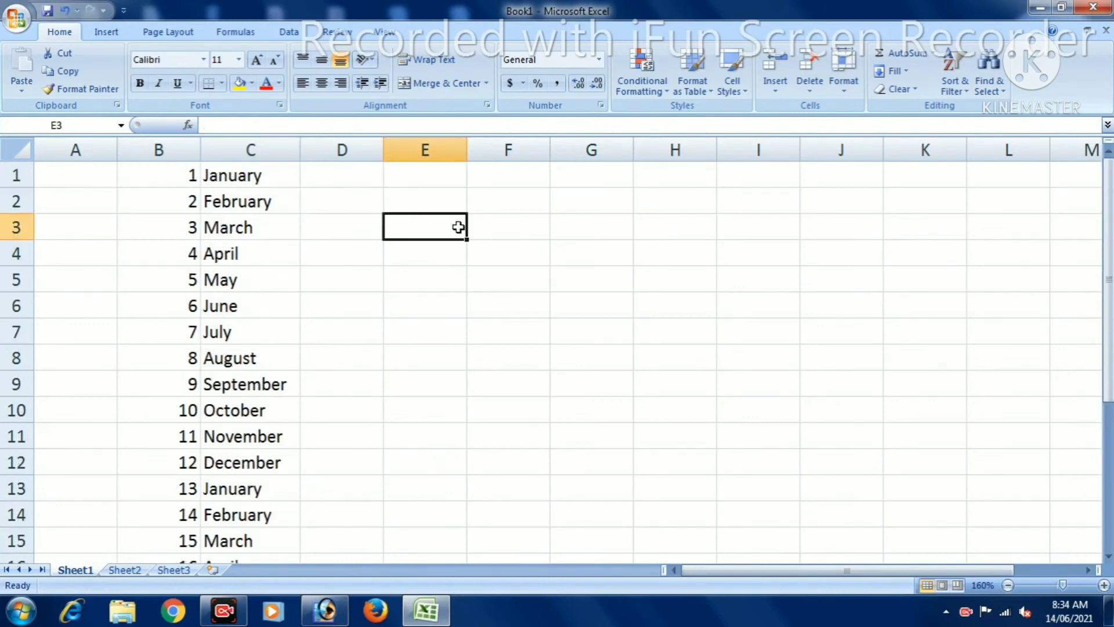
pyautogui.click(482, 226)
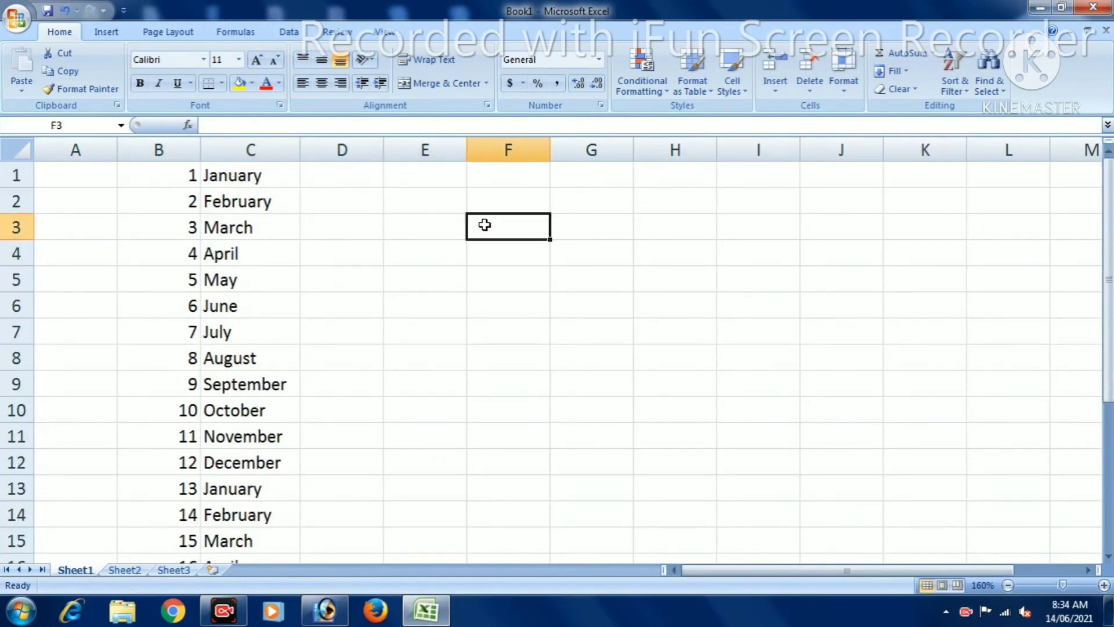
pyautogui.click(361, 231)
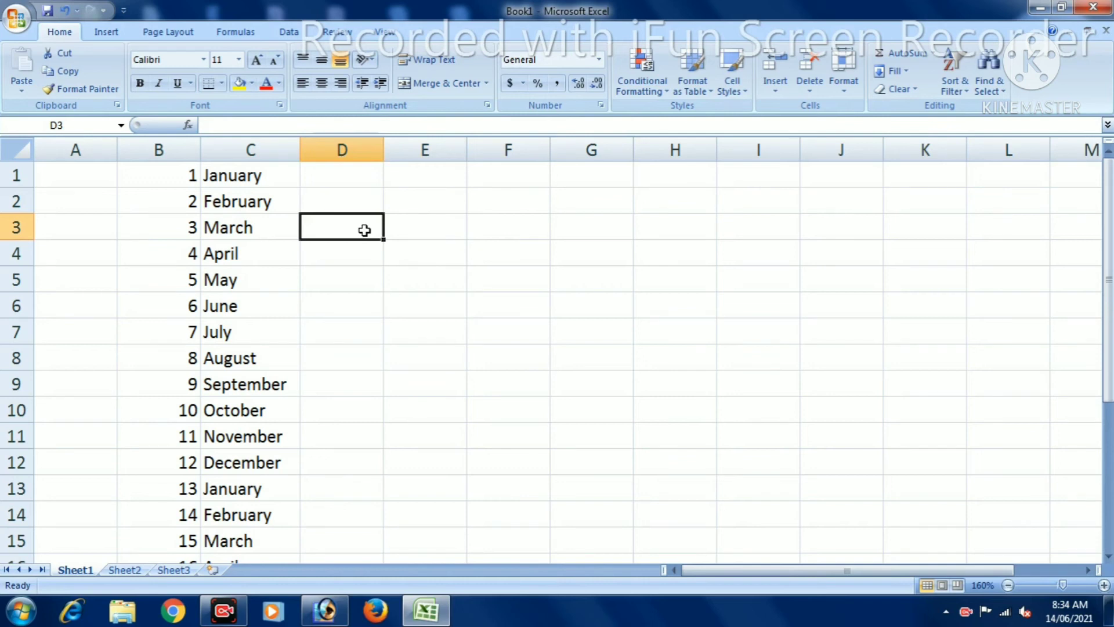
pyautogui.click(426, 221)
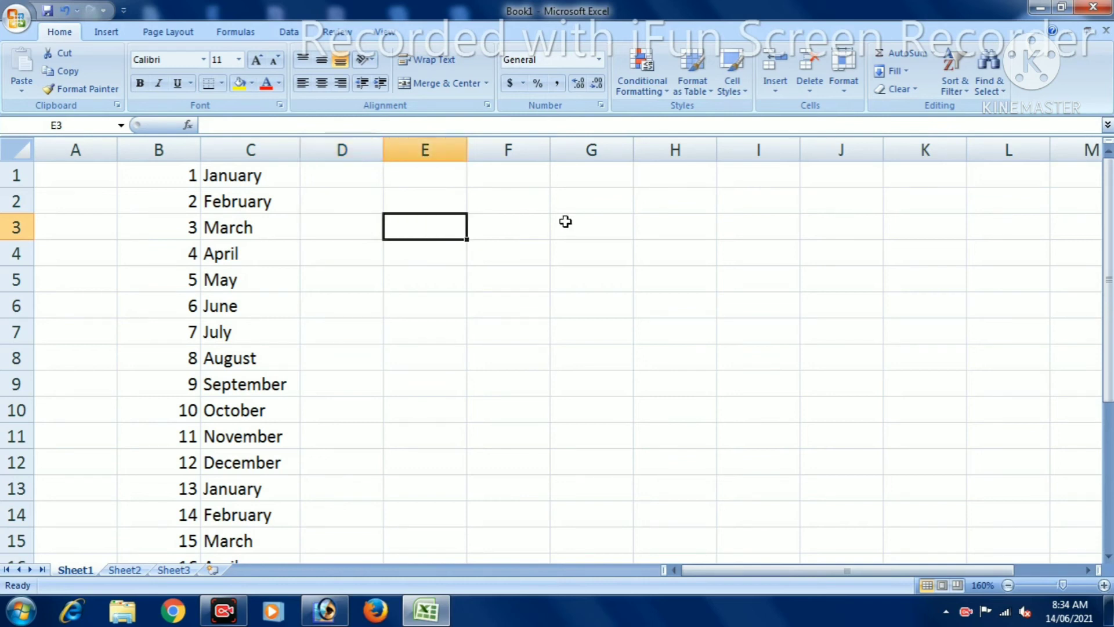
# Type 10 into D3 and 10 into E3 beside March.
pyautogui.click(663, 217)
pyautogui.click(349, 229)
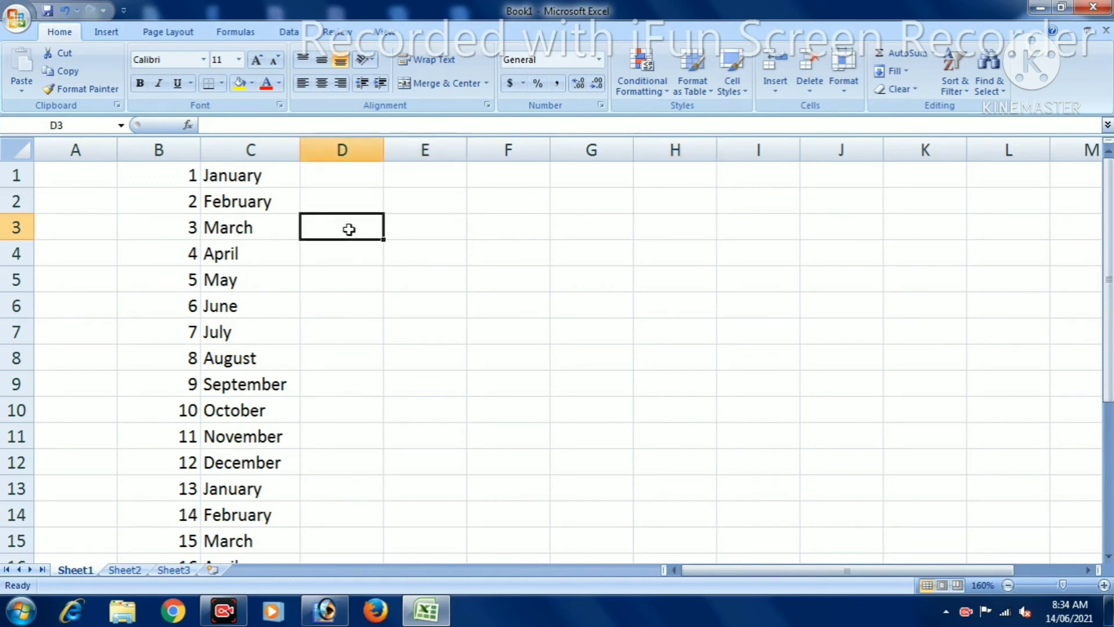
pyautogui.write('10')
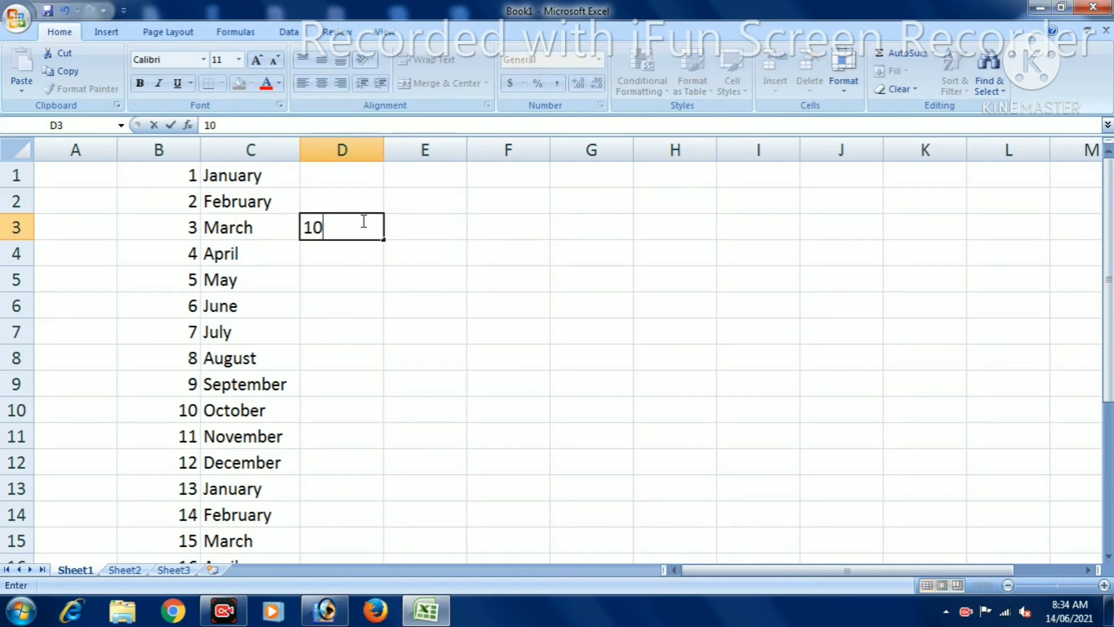
pyautogui.click(413, 227)
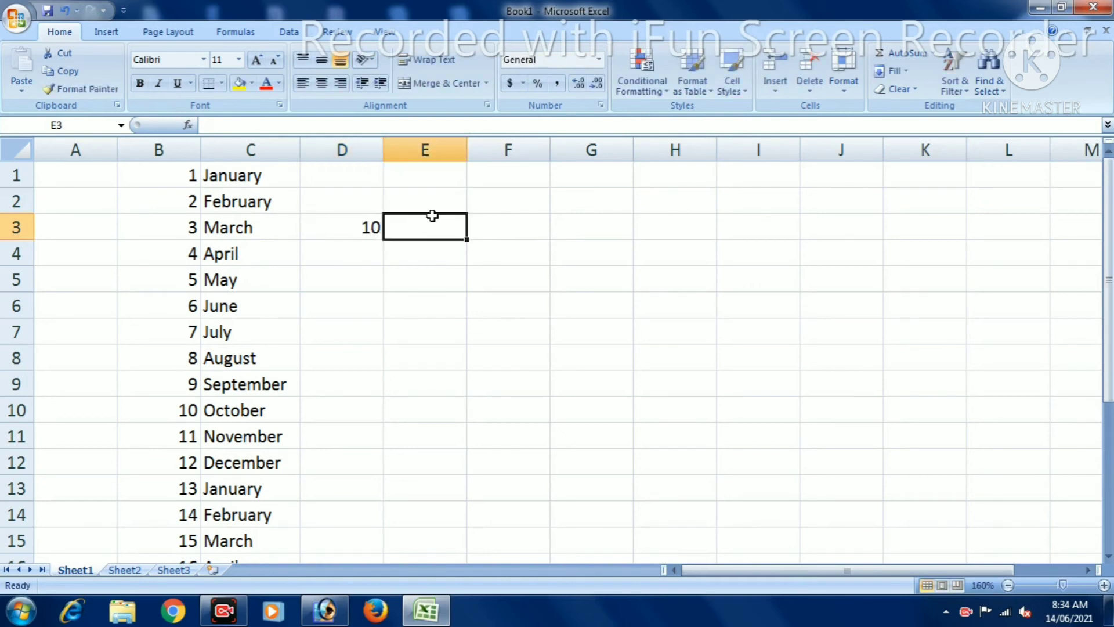
pyautogui.write('10')
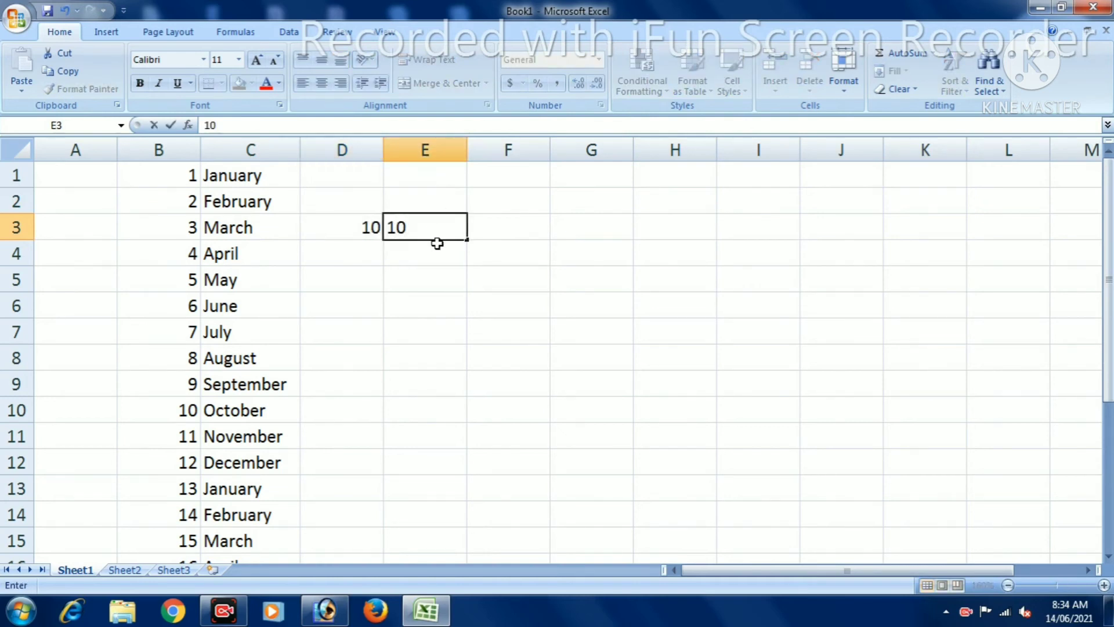
pyautogui.click(437, 265)
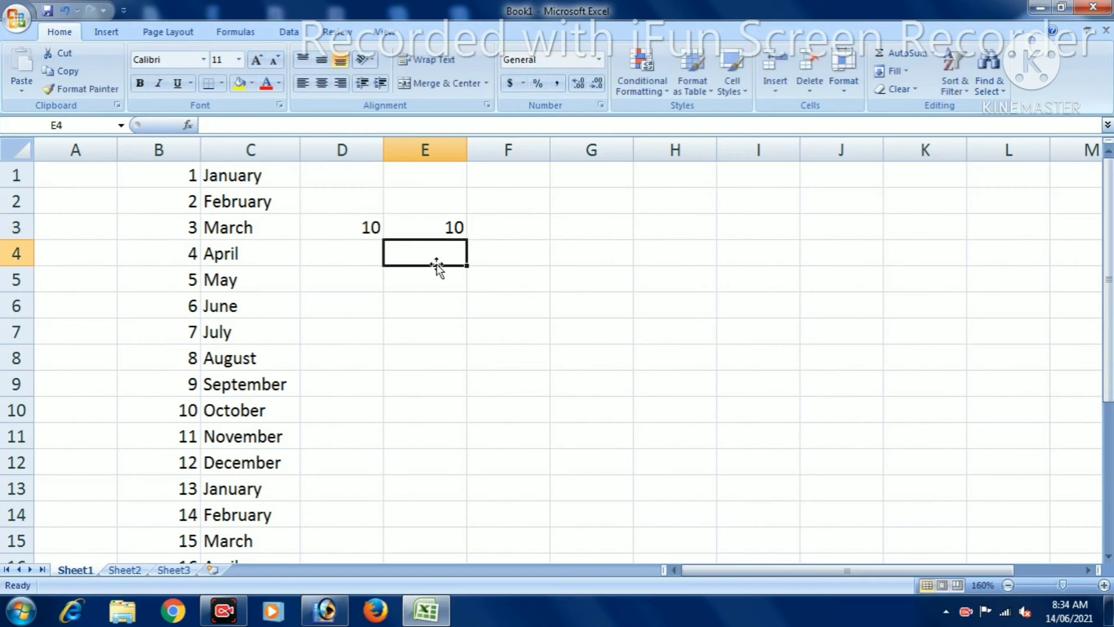
pyautogui.click(519, 231)
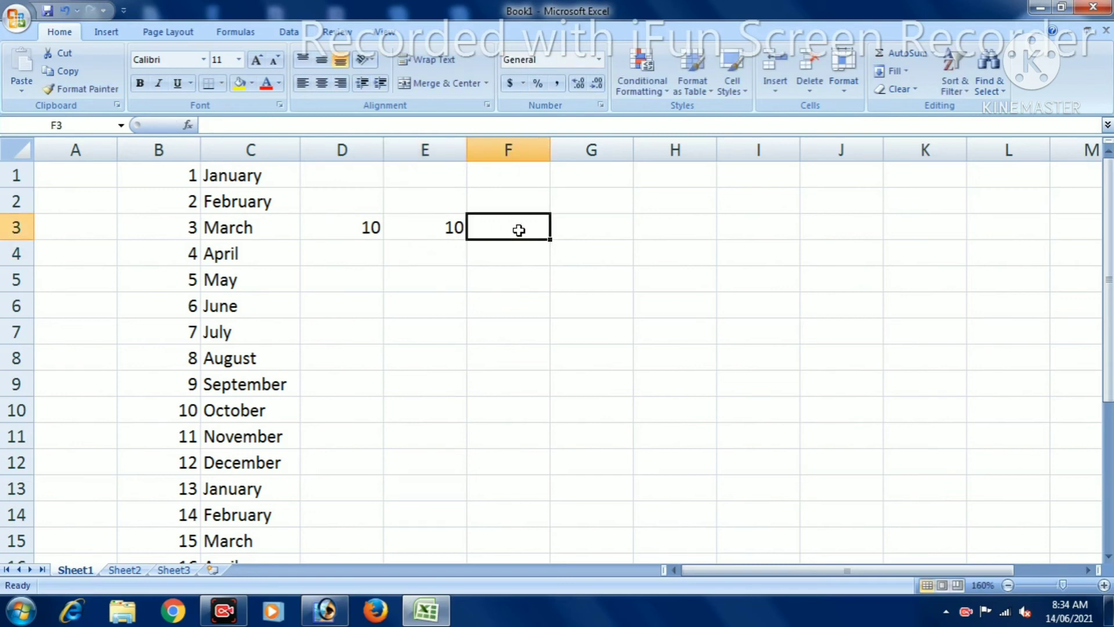
# Enter the formula =D3+E3 in F3 so it totals 20.
pyautogui.write('=')
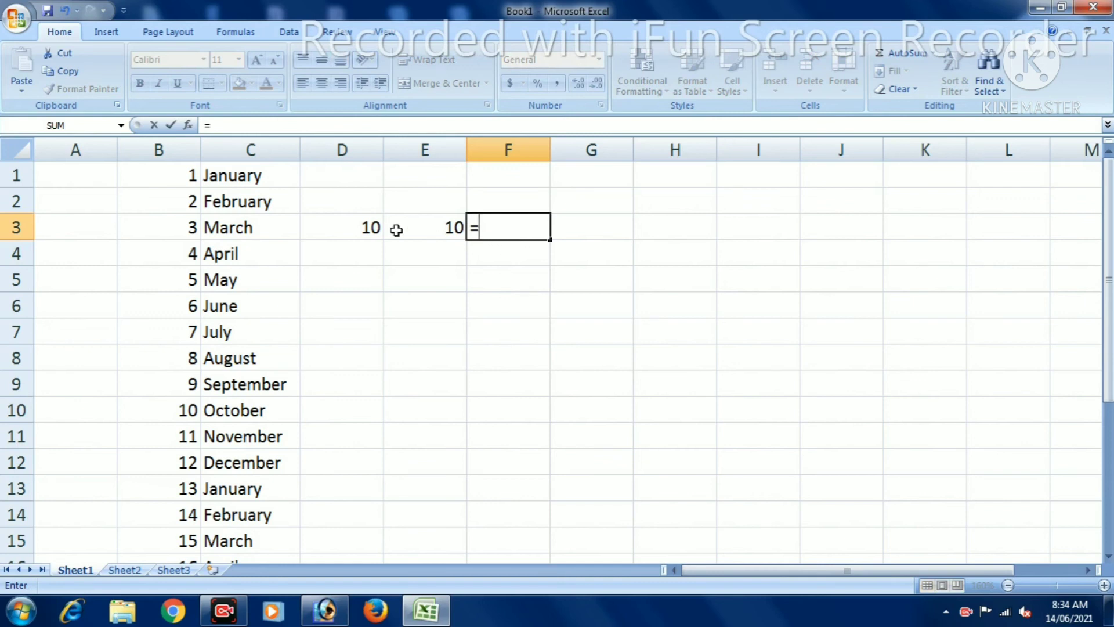
pyautogui.click(350, 229)
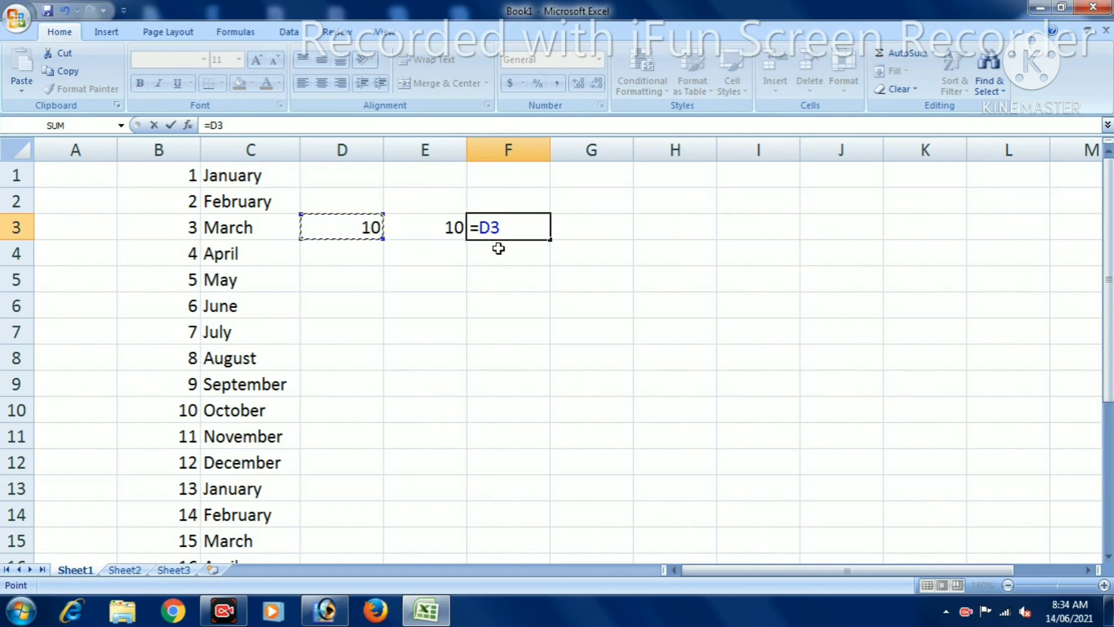
pyautogui.click(343, 229)
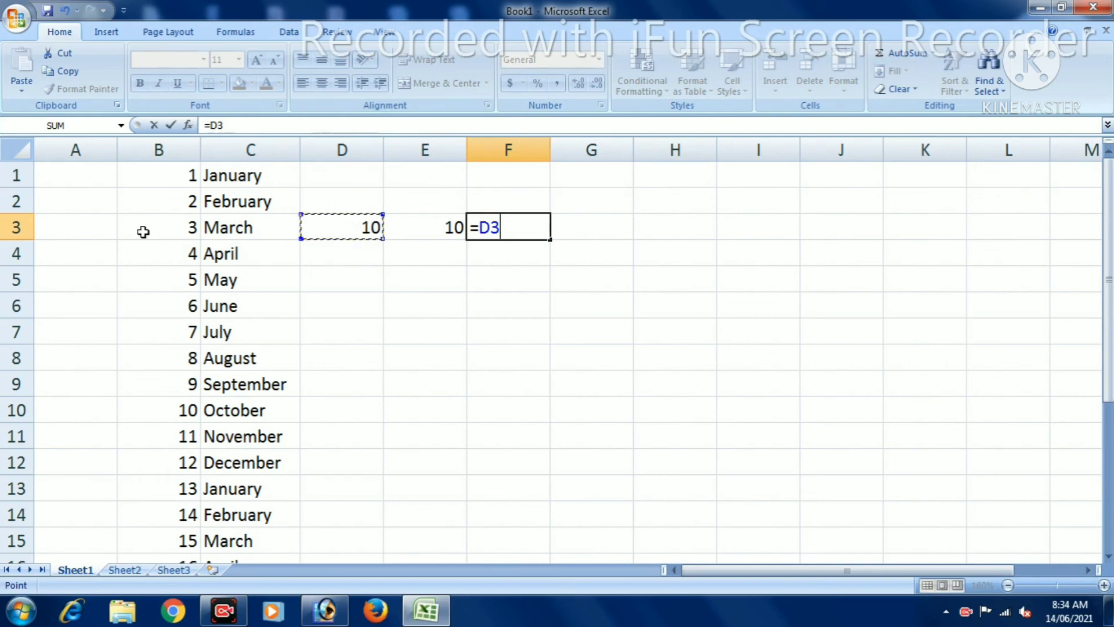
pyautogui.click(503, 221)
pyautogui.write('+')
pyautogui.click(444, 231)
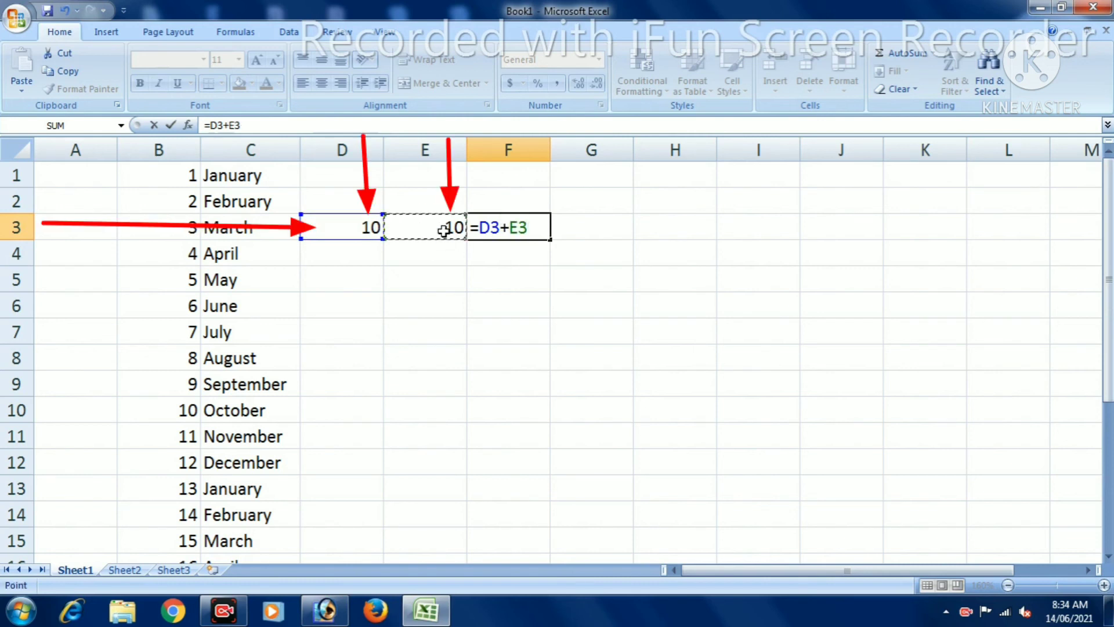
pyautogui.press('Return')
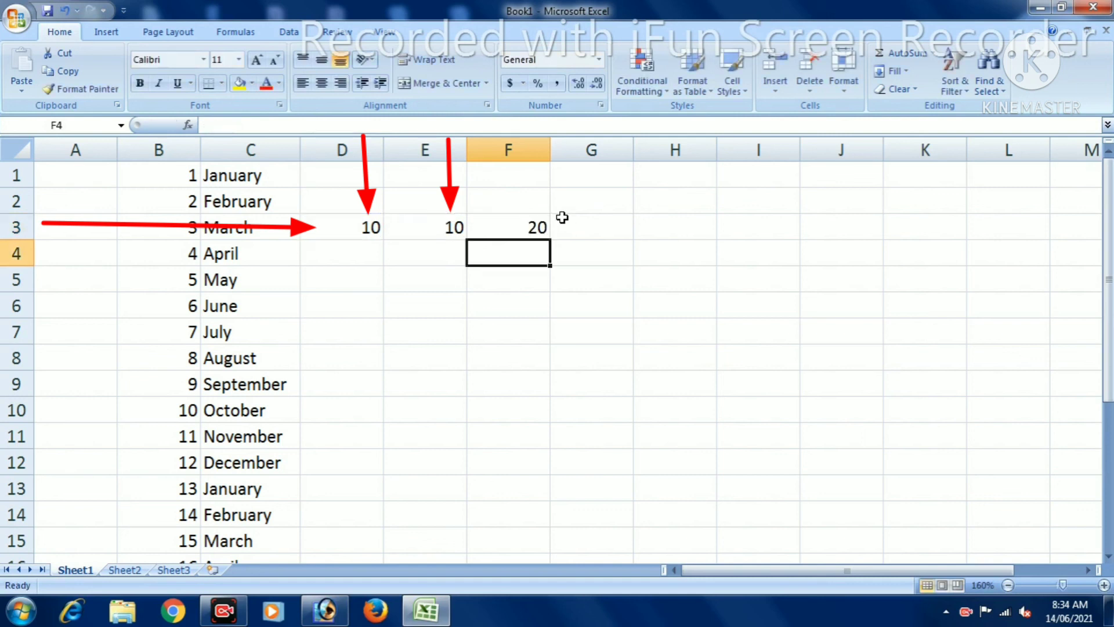
# Copy the F3 total formula down through F7.
pyautogui.click(542, 228)
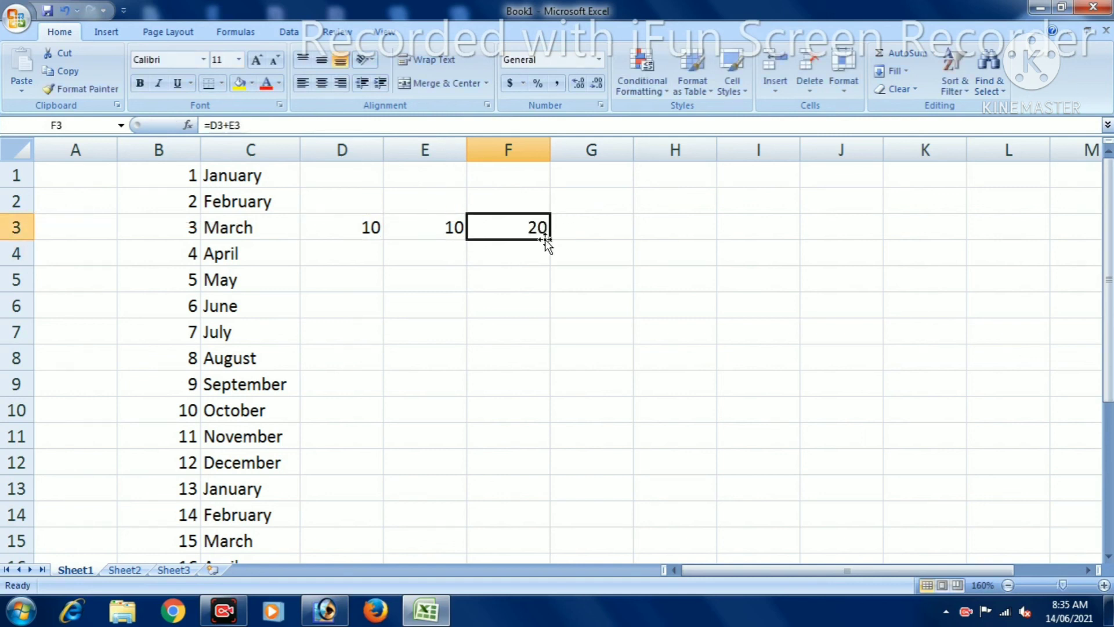
pyautogui.moveTo(550, 241); pyautogui.dragTo(553, 338)
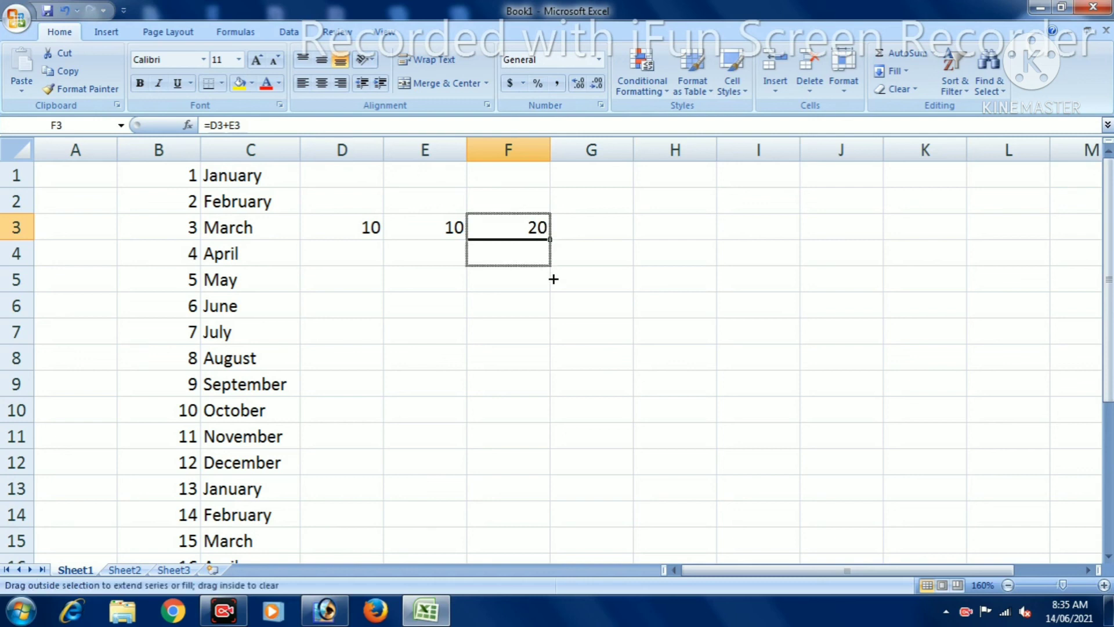
pyautogui.click(370, 254)
# Enter April's 20/10 and May's 30/10 in D4:E5.
pyautogui.write('2')
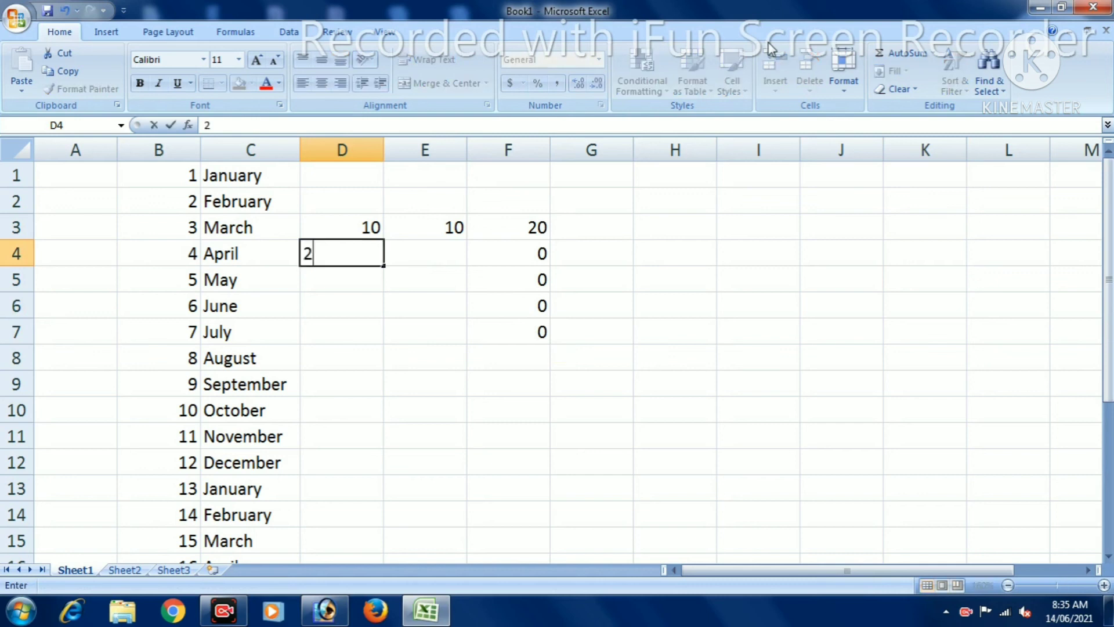
pyautogui.write('0')
pyautogui.press('Tab')
pyautogui.write('10')
pyautogui.press('Return')
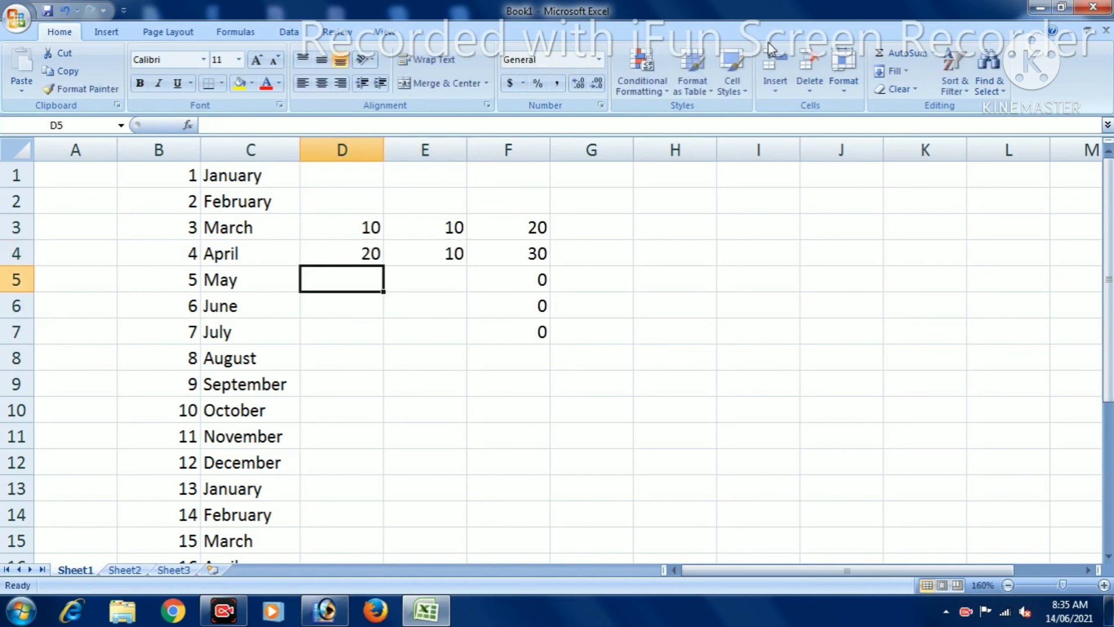
pyautogui.write('30')
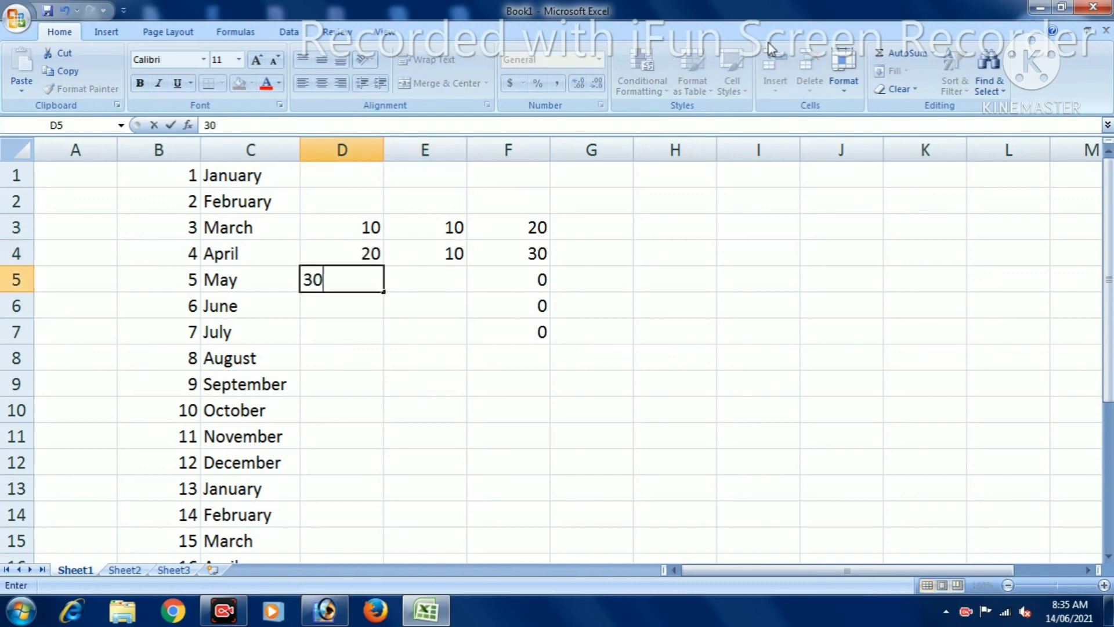
pyautogui.press('Tab')
pyautogui.write('10')
pyautogui.press('Return')
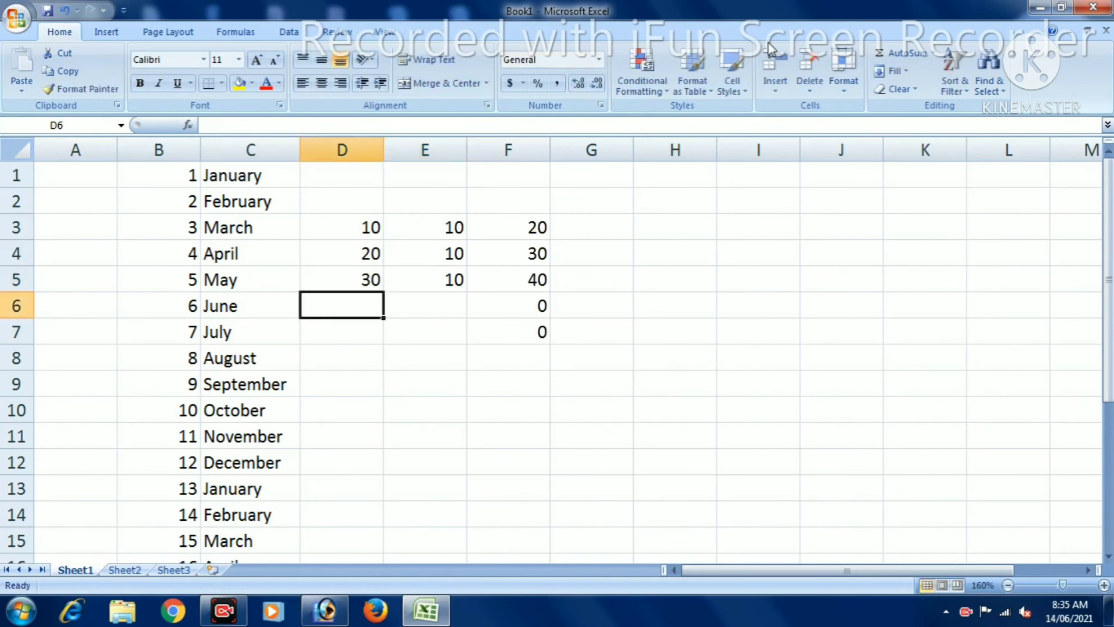
# Enter June's 50/40 and July's 100/100 in D6:E7.
pyautogui.write('50')
pyautogui.press('Tab')
pyautogui.write('40')
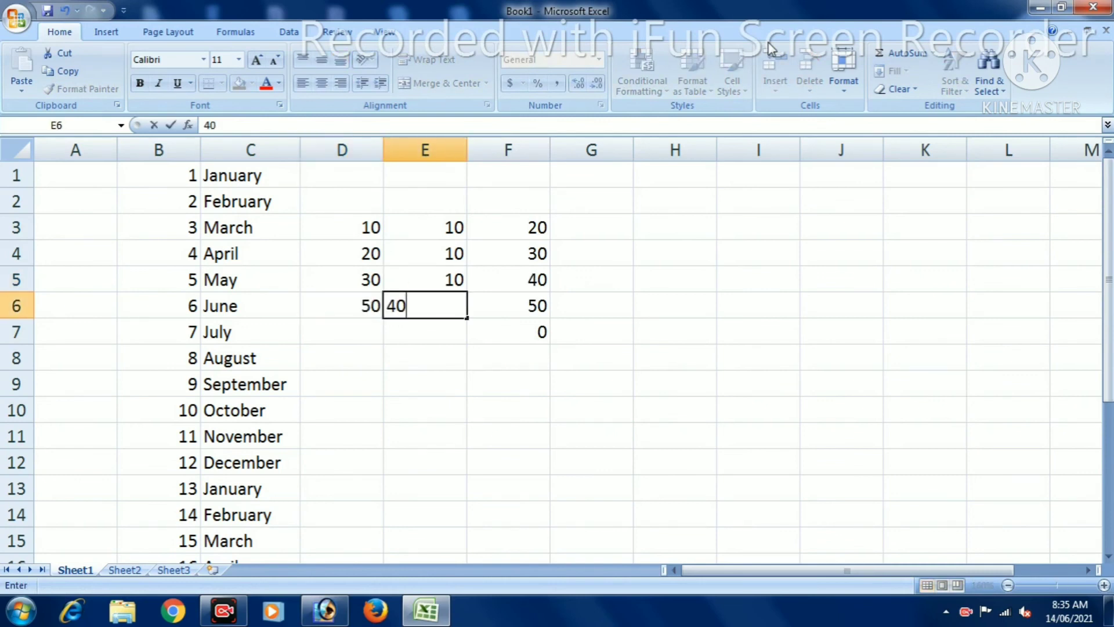
pyautogui.press('Return')
pyautogui.write('100')
pyautogui.press('Tab')
pyautogui.write('1')
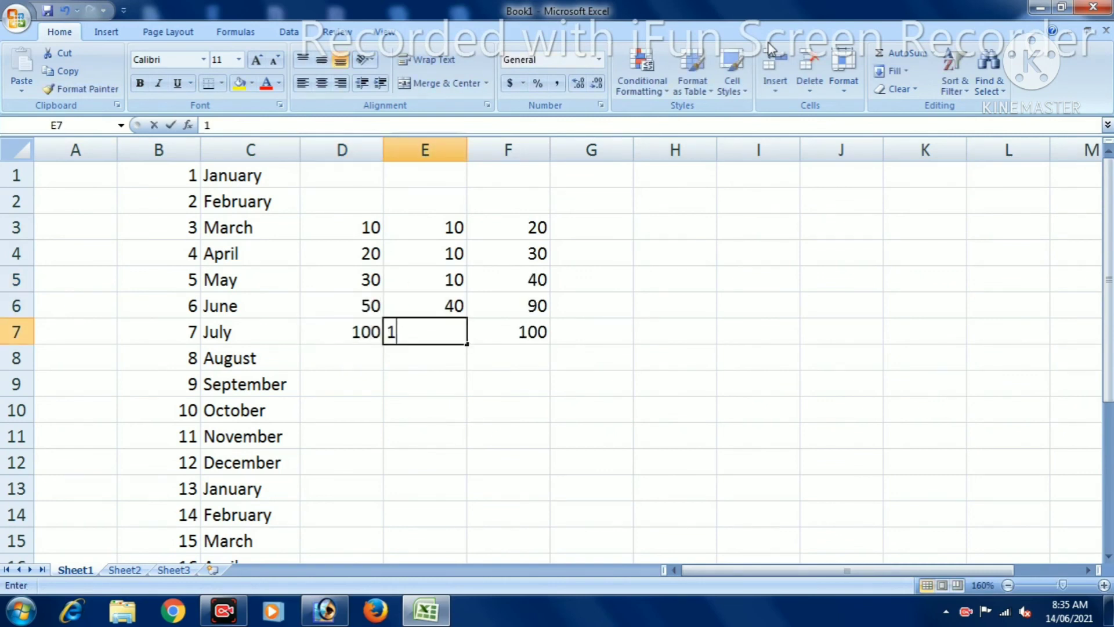
pyautogui.write('00')
pyautogui.press('Return')
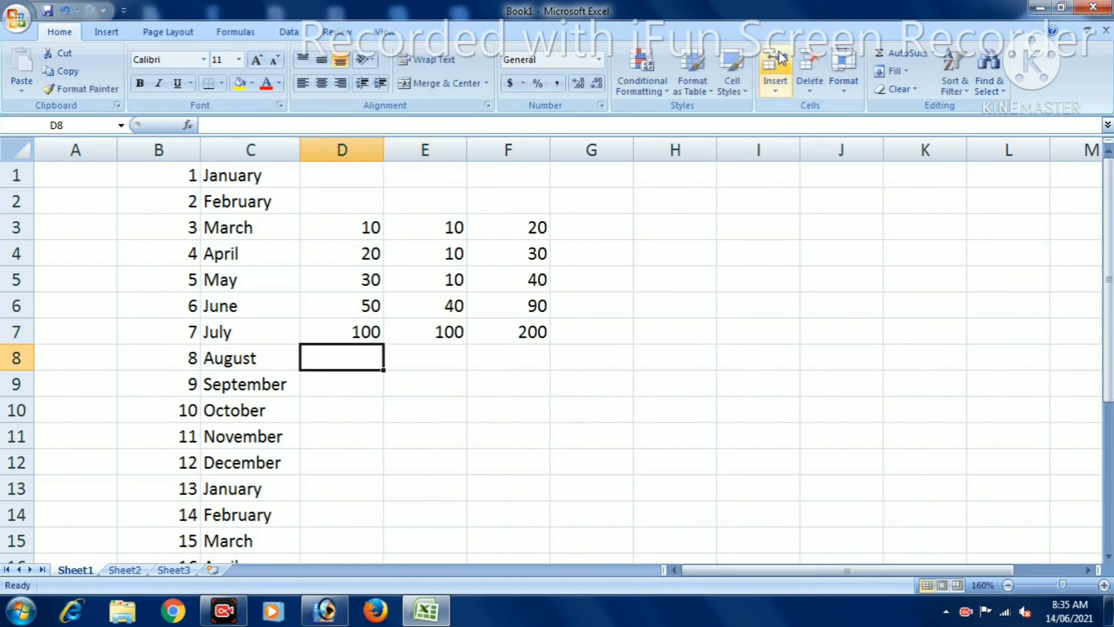
pyautogui.doubleClick(541, 334)
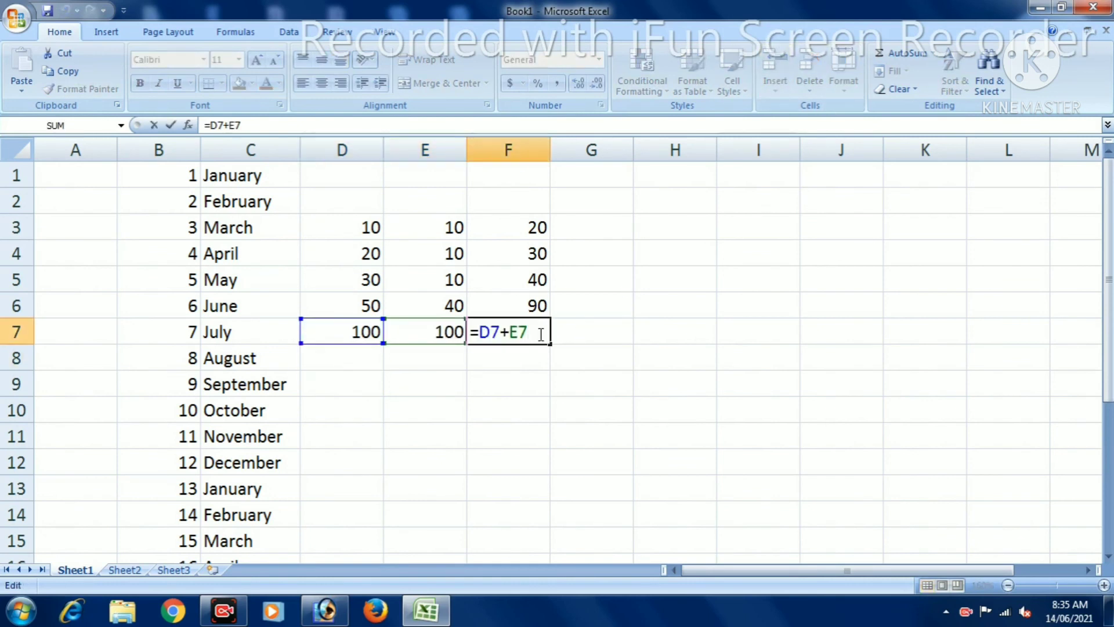
pyautogui.press('Escape')
pyautogui.doubleClick(539, 308)
pyautogui.press('Escape')
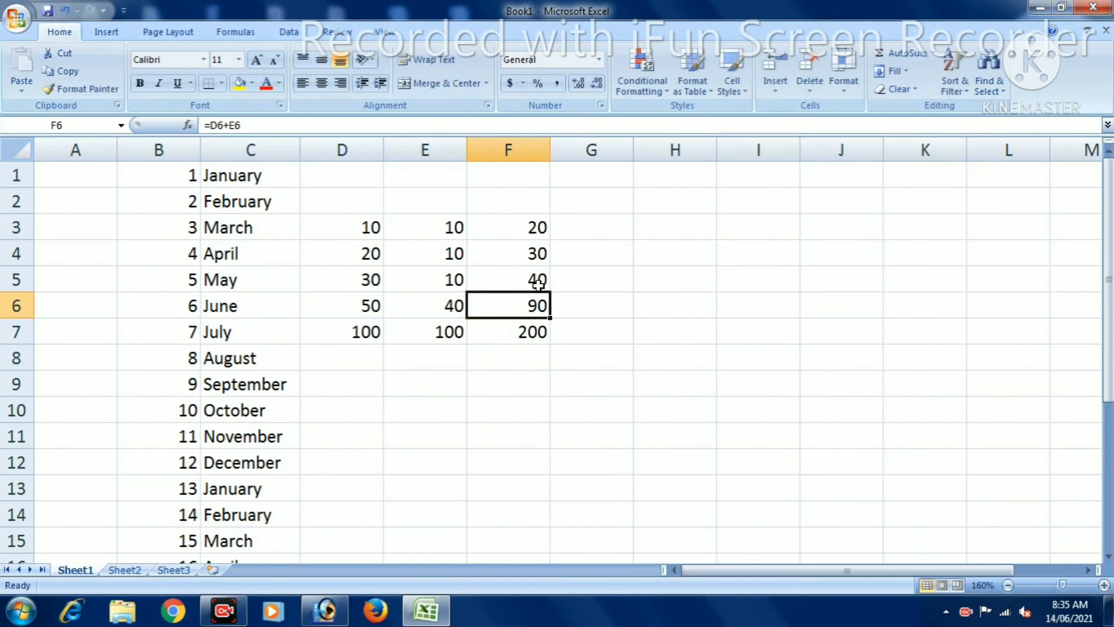
pyautogui.doubleClick(540, 283)
pyautogui.press('Escape')
pyautogui.doubleClick(530, 255)
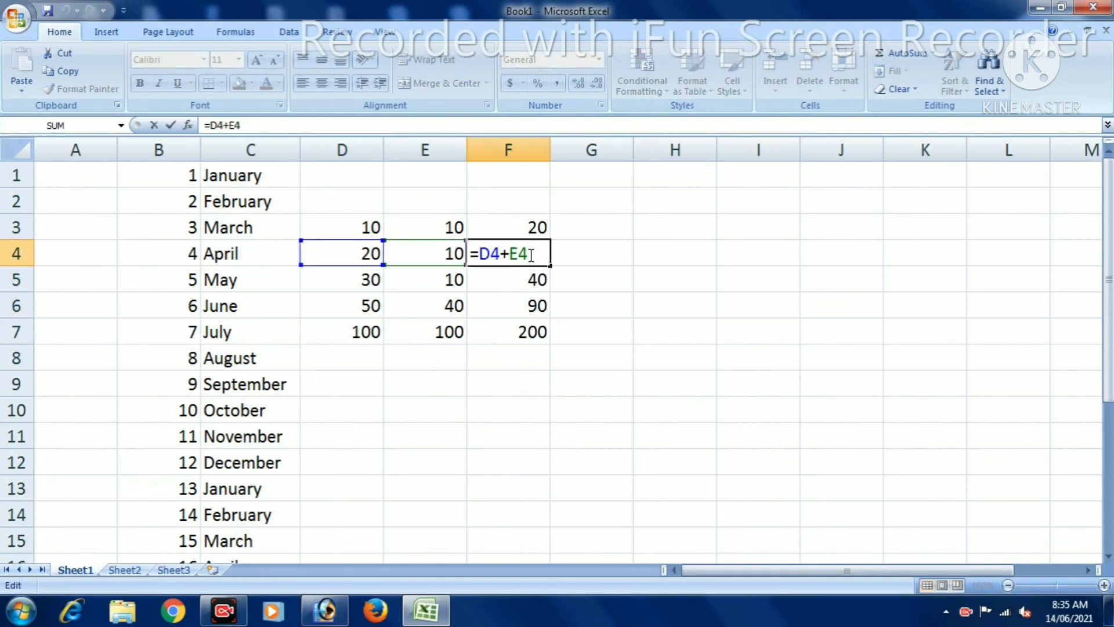
pyautogui.press('Escape')
pyautogui.doubleClick(539, 231)
pyautogui.press('Escape')
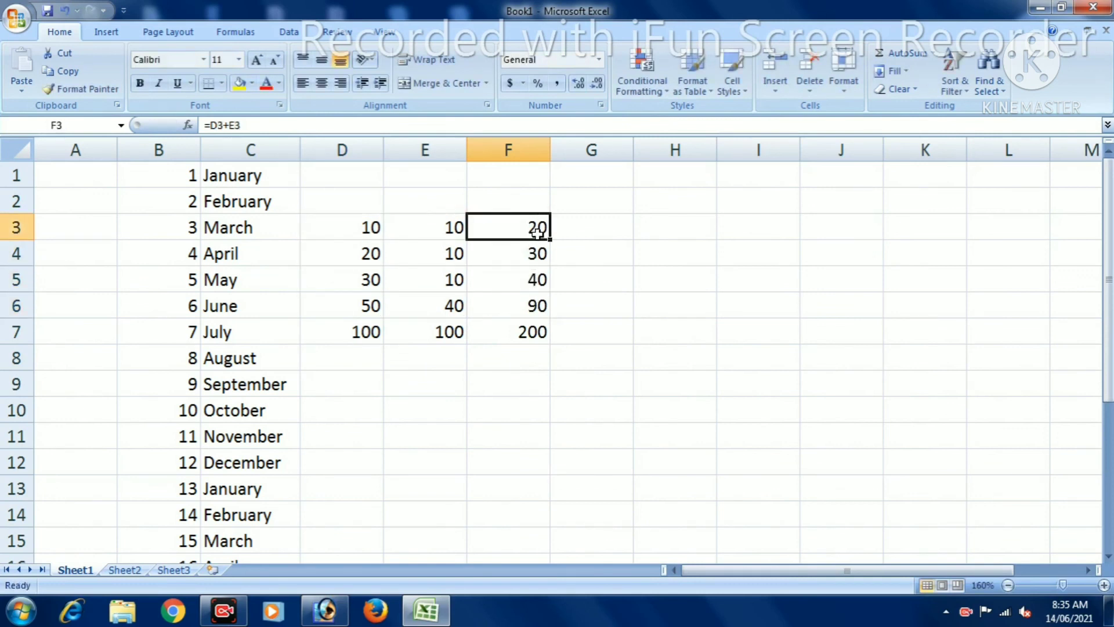
pyautogui.click(537, 355)
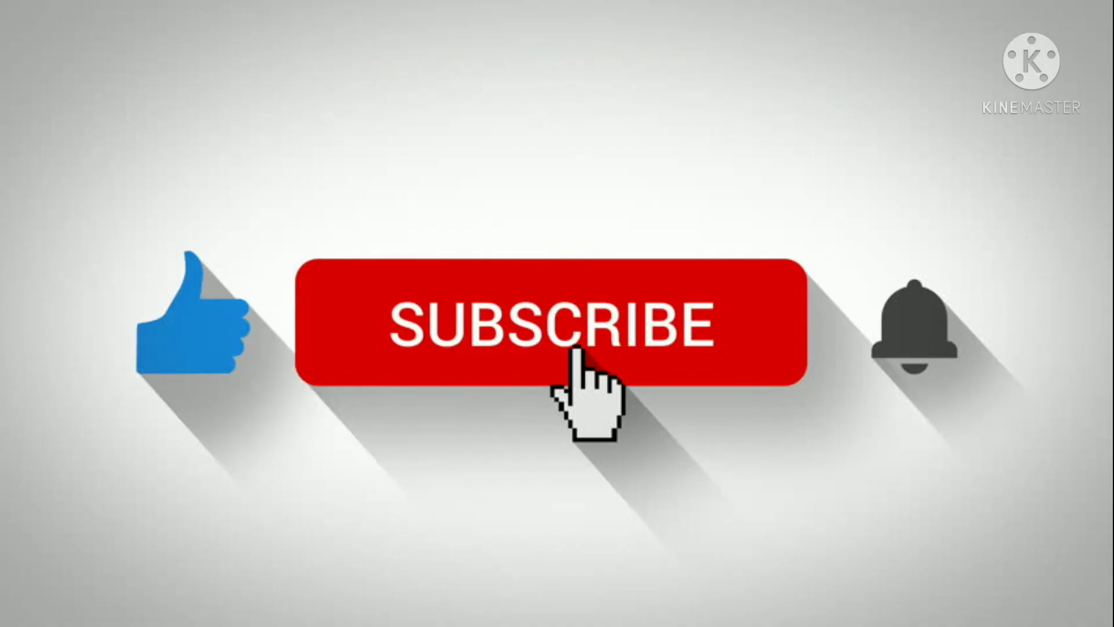